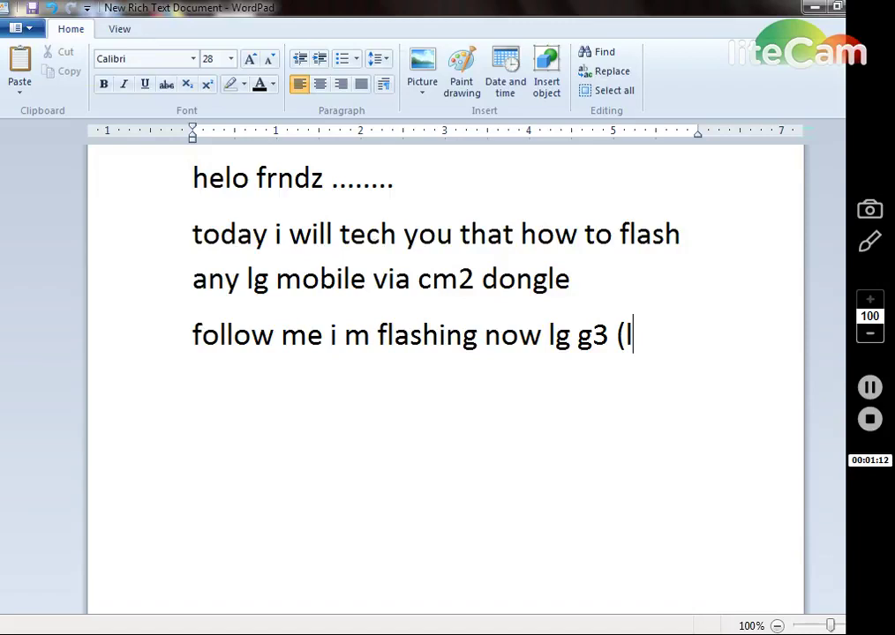
Complete the introduction with the model "(ls990)" and add the line "so lets go" below it
text(s990)
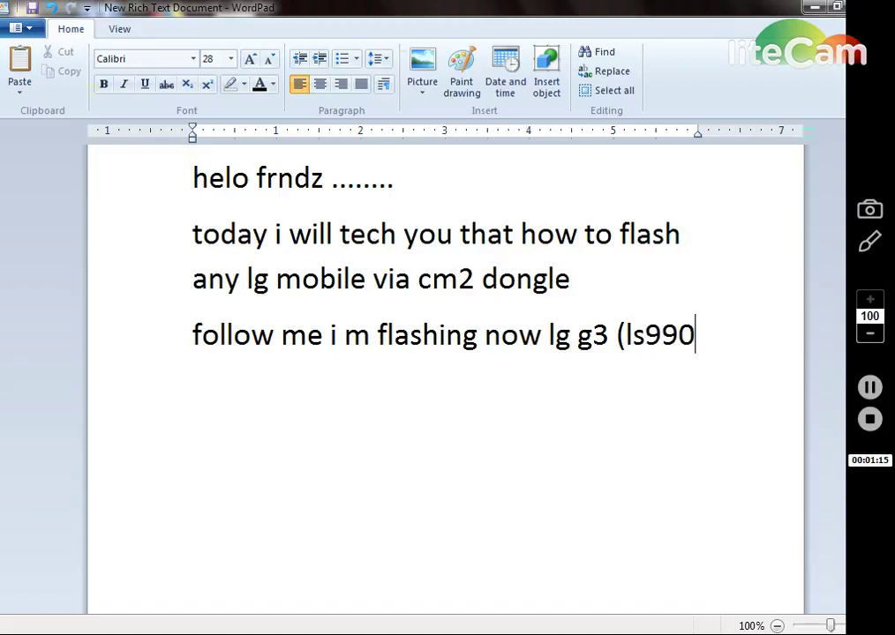
text())
key(Return)
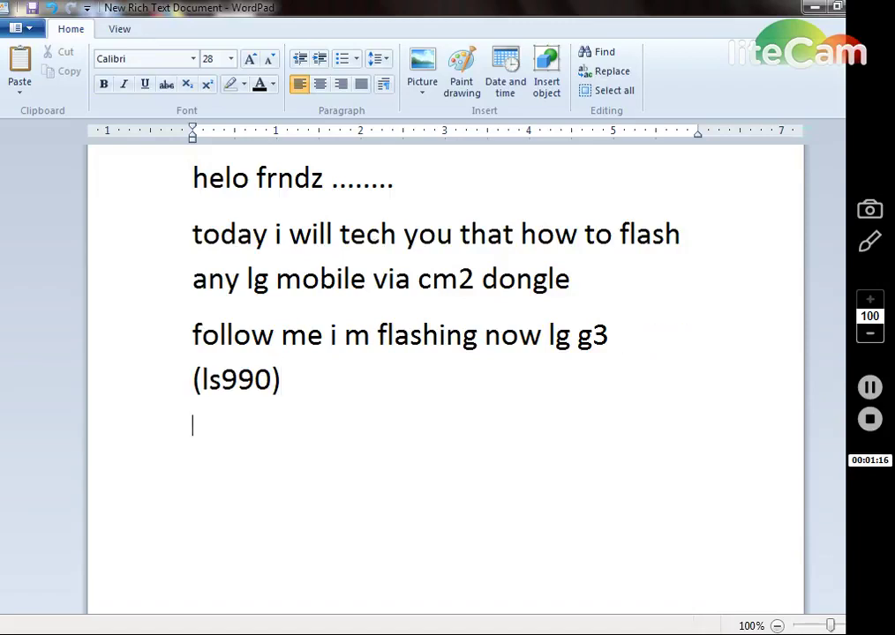
text(so let)
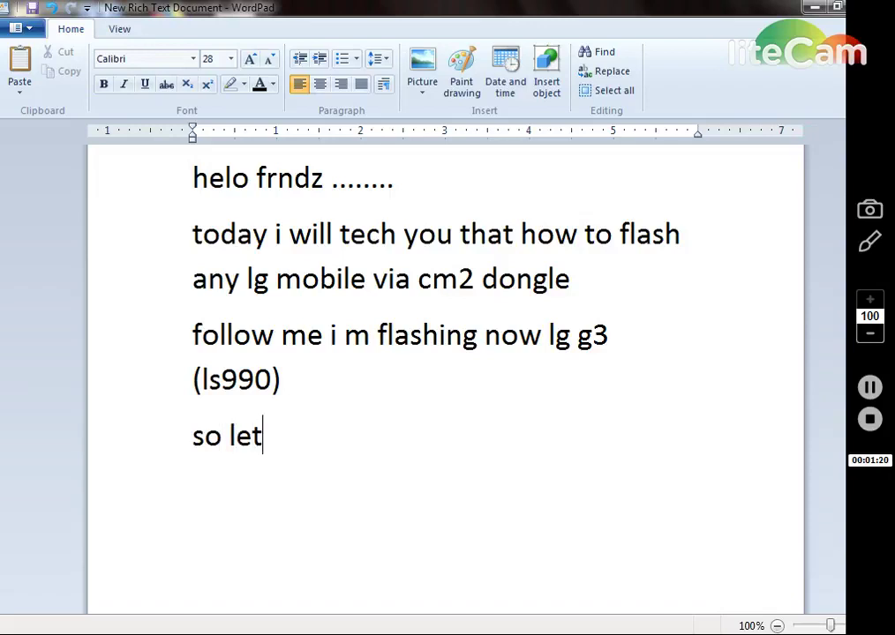
text(s go)
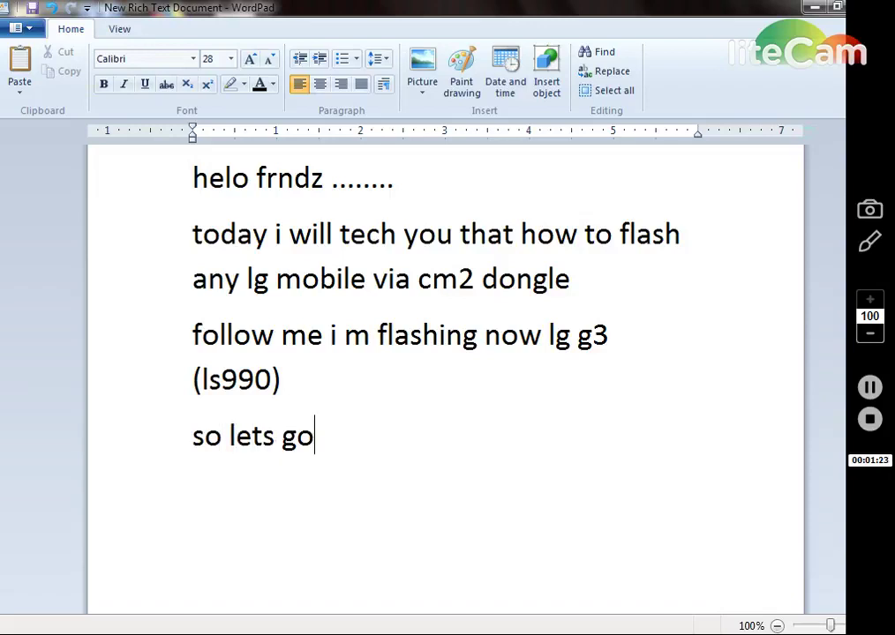
key(Return)
Add the first instruction line, "1.first download firmware kdz,tot...", below the introduction
text(1.firs)
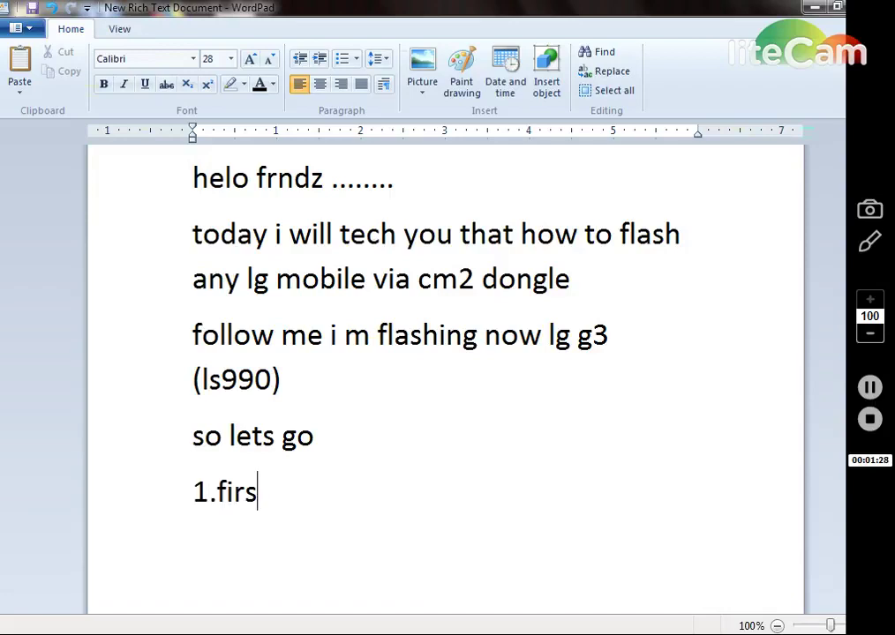
text(t down)
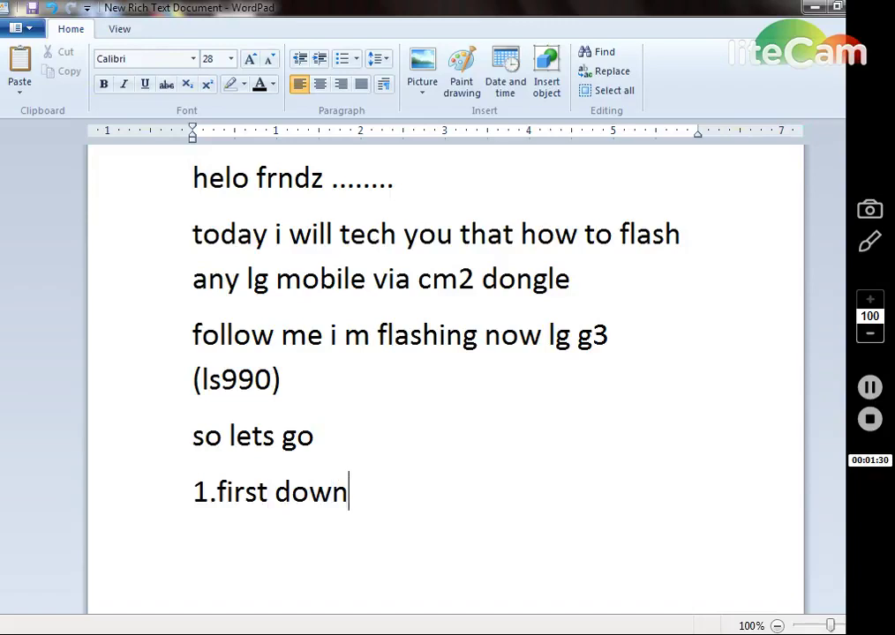
text(load firm)
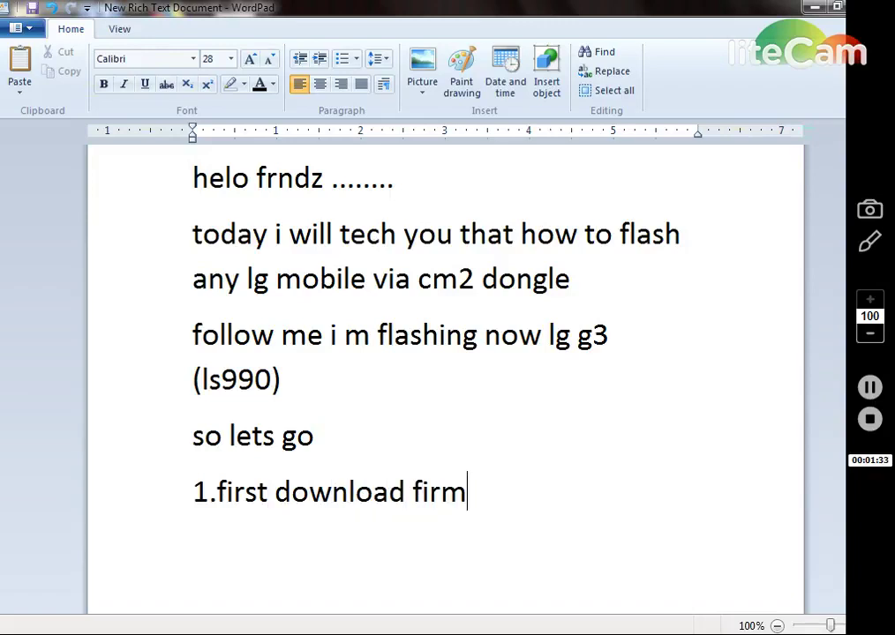
text(ware )
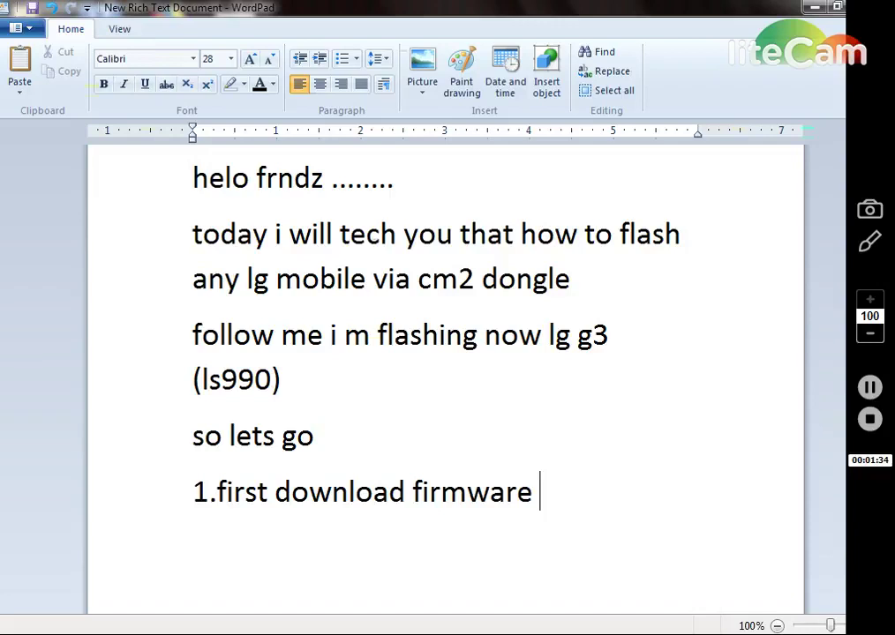
text(kdz )
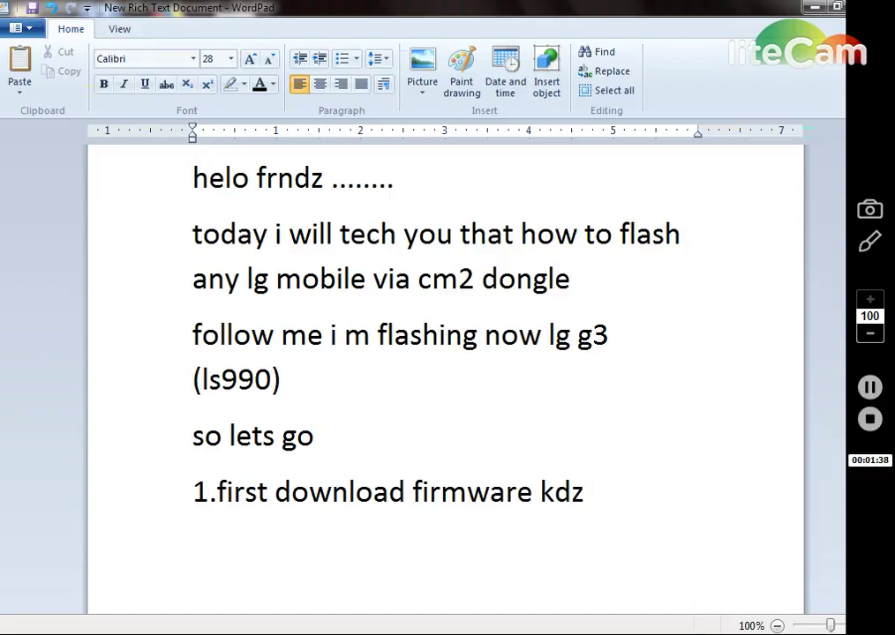
text(,tot...)
key(Return)
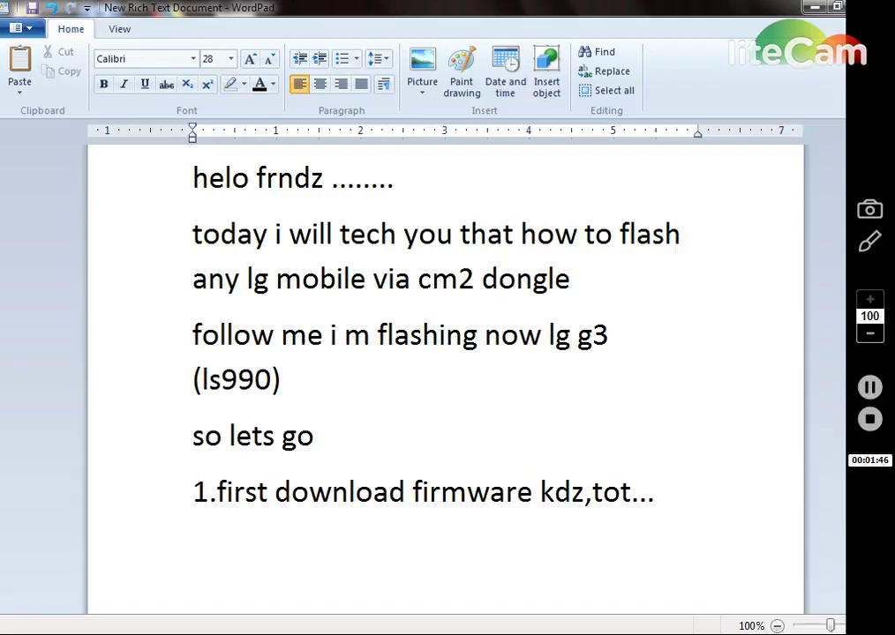
Add the second instruction line, "2.open lgs tool", and start the next line with "3."
text(2.open)
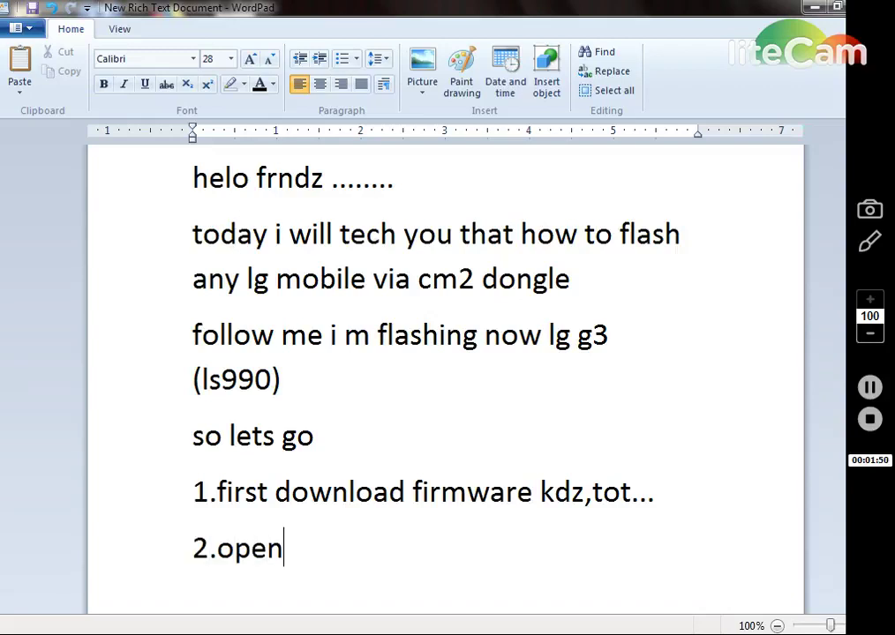
text( lgss)
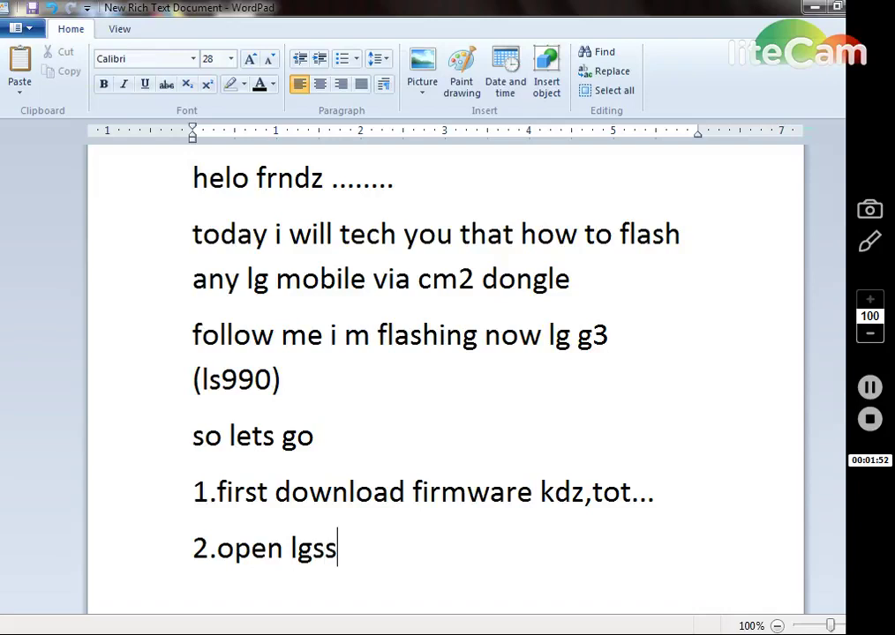
key(BackSpace)
text(tool)
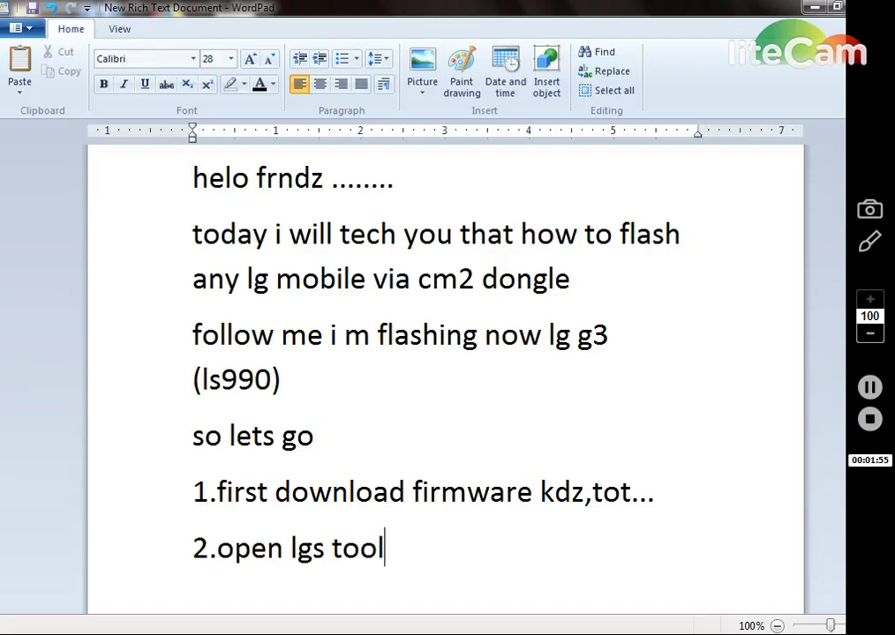
key(Return)
text(3)
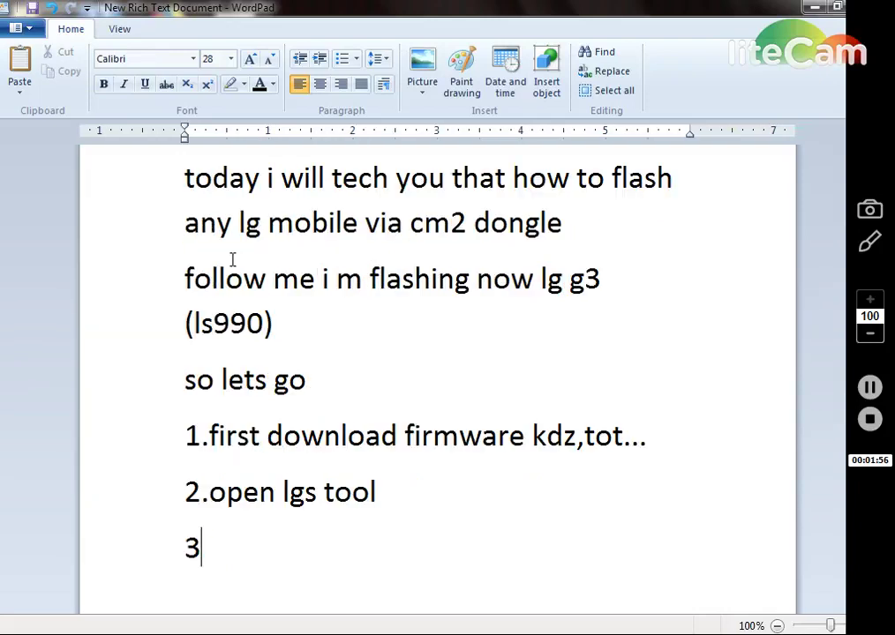
text(.)
key(Return)
Minimize the document and launch the InfinityBox LGS tool from the desktop
click(814, 7)
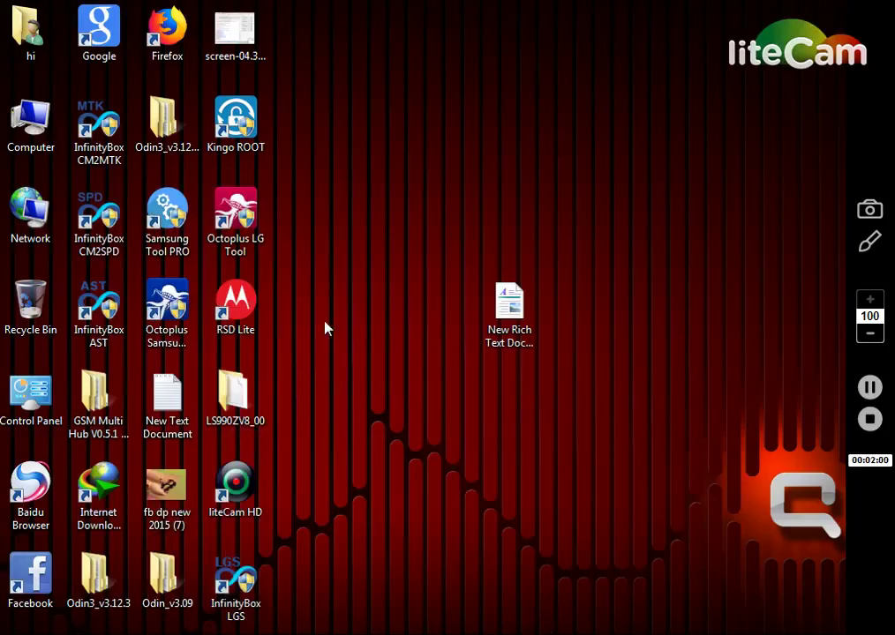
double_click(244, 565)
Check the running applications in Windows Task Manager and close it
right_click(601, 632)
click(634, 608)
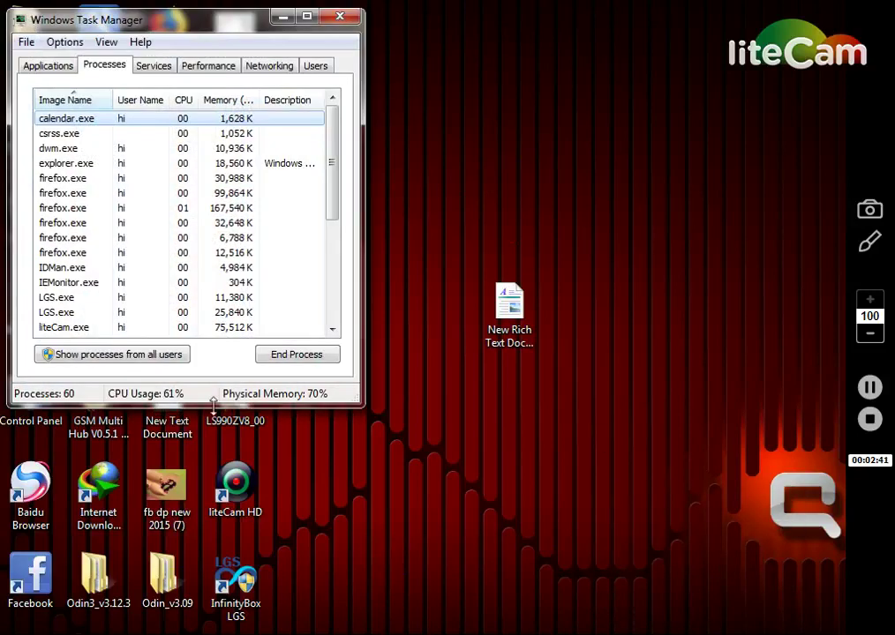
click(31, 66)
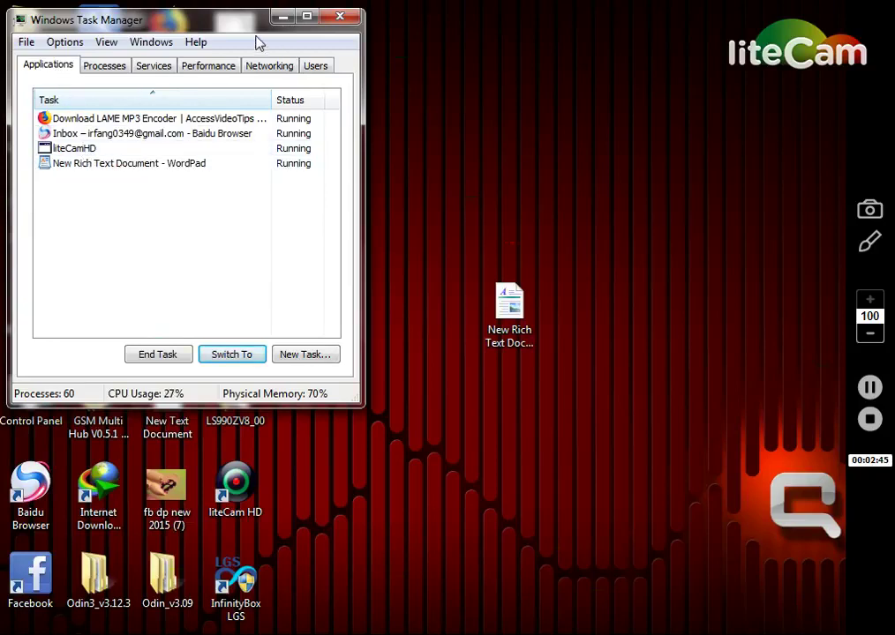
click(340, 16)
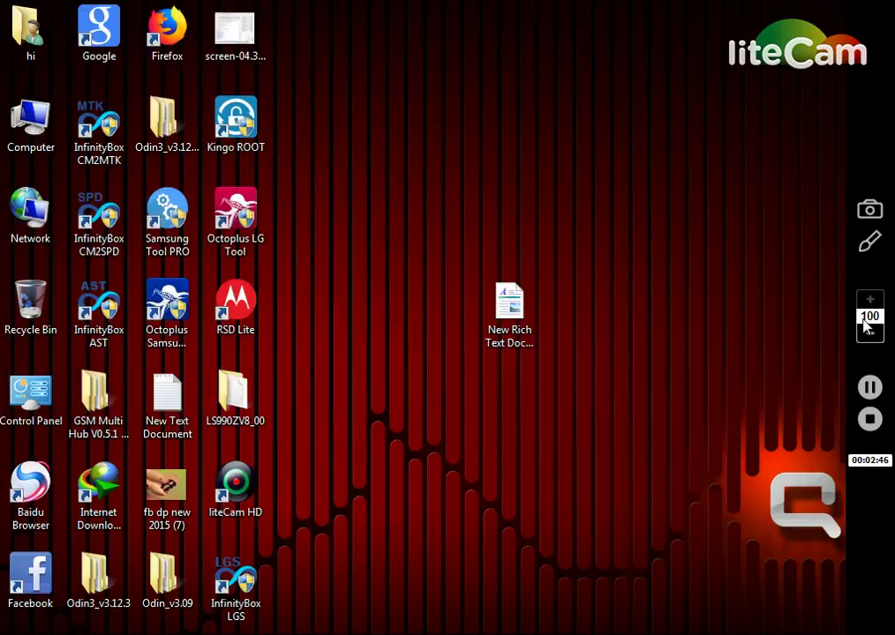
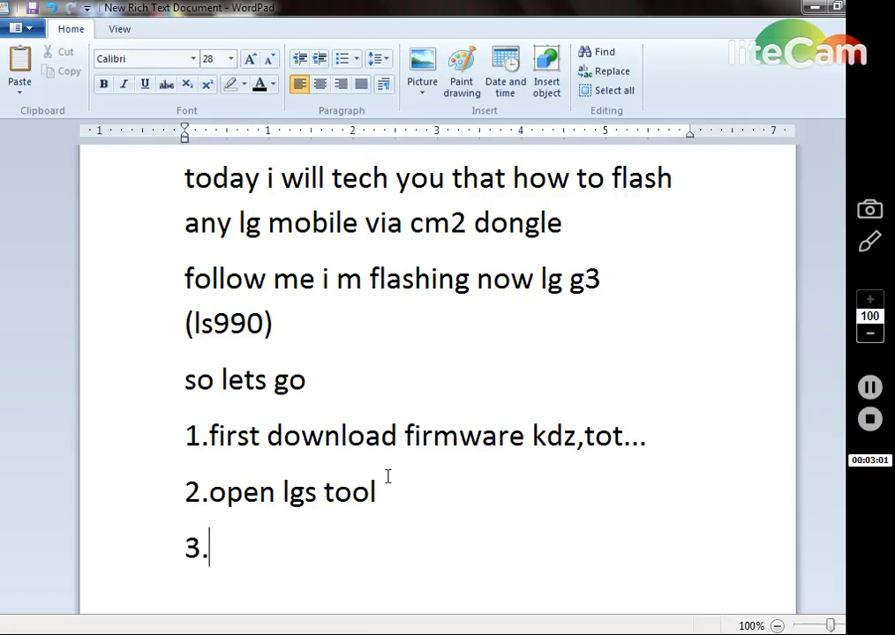
Complete the third instruction line in the WordPad document with "click on flash"
text(click)
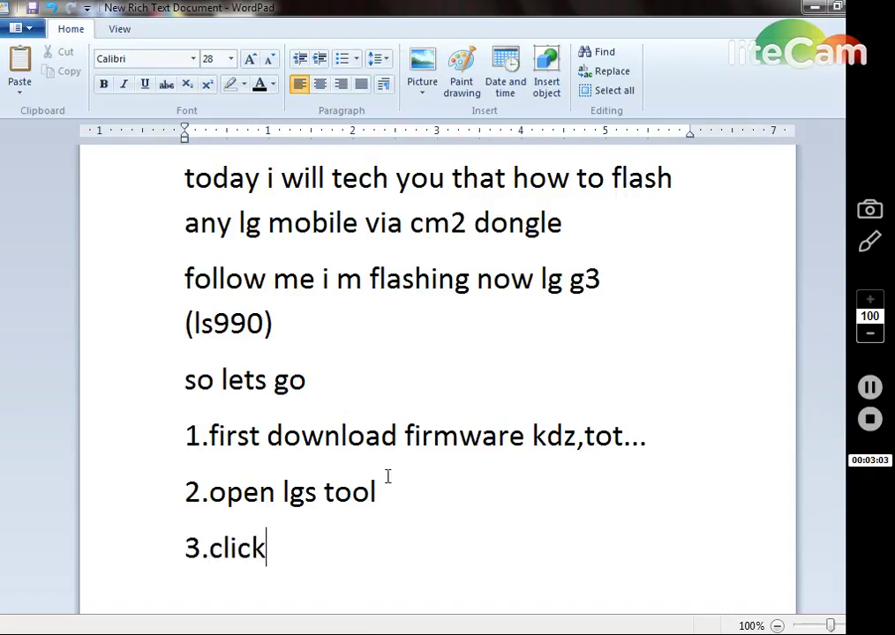
text( on flash)
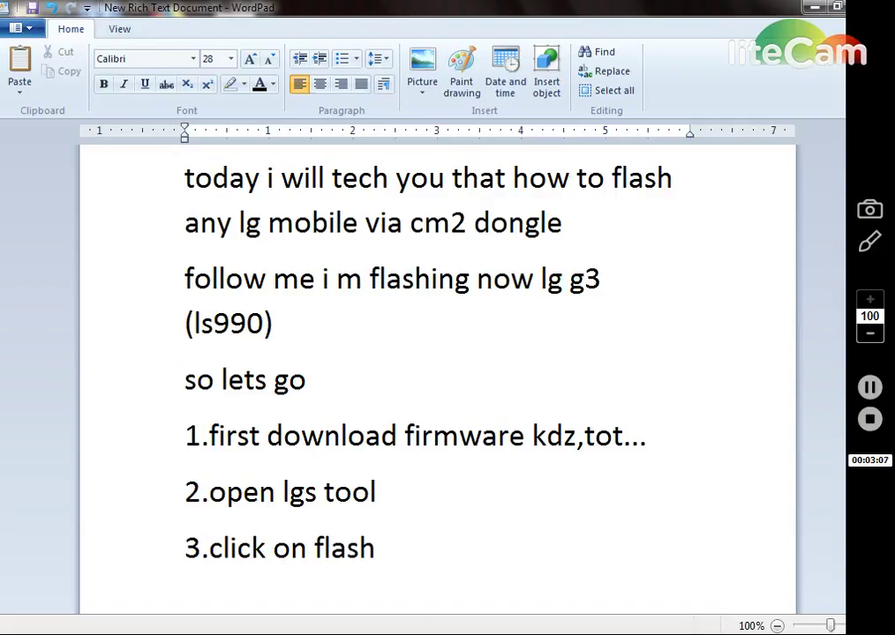
Switch to LG Service Tool, show its Flash settings, and minimize it to return to the WordPad document
key(alt+Tab)
click(80, 313)
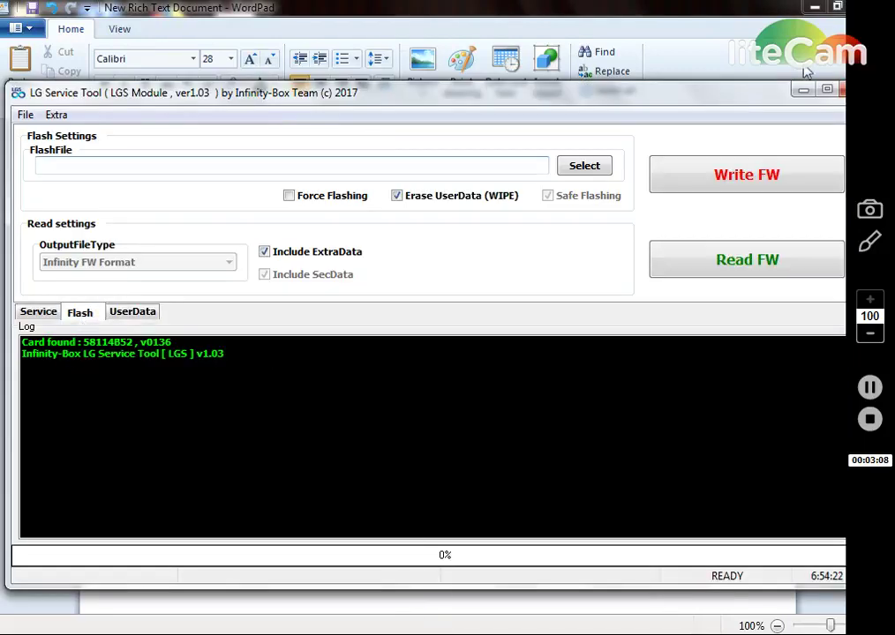
click(798, 92)
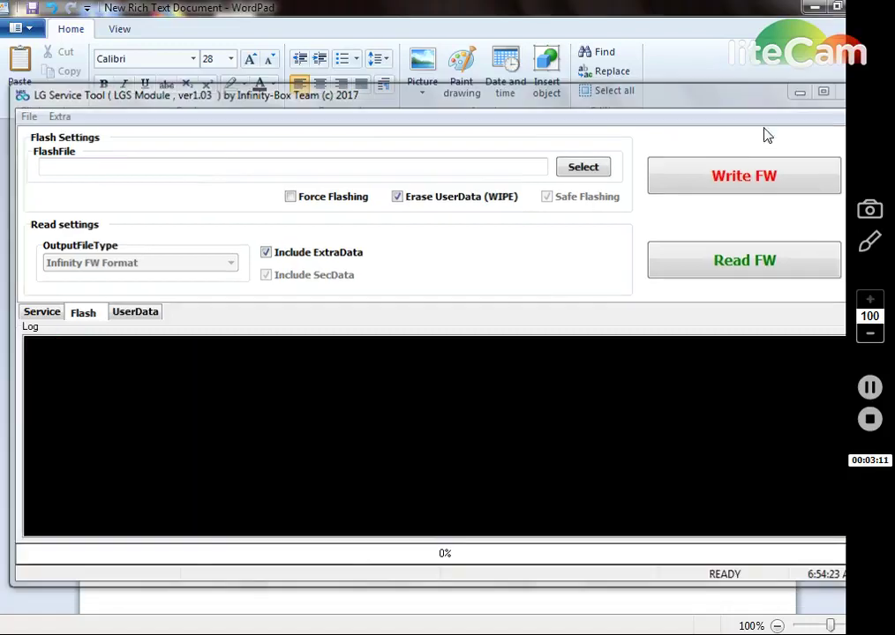
Add the fourth instruction line, "4.now click on select and select file", and start a new line below it
key(Return)
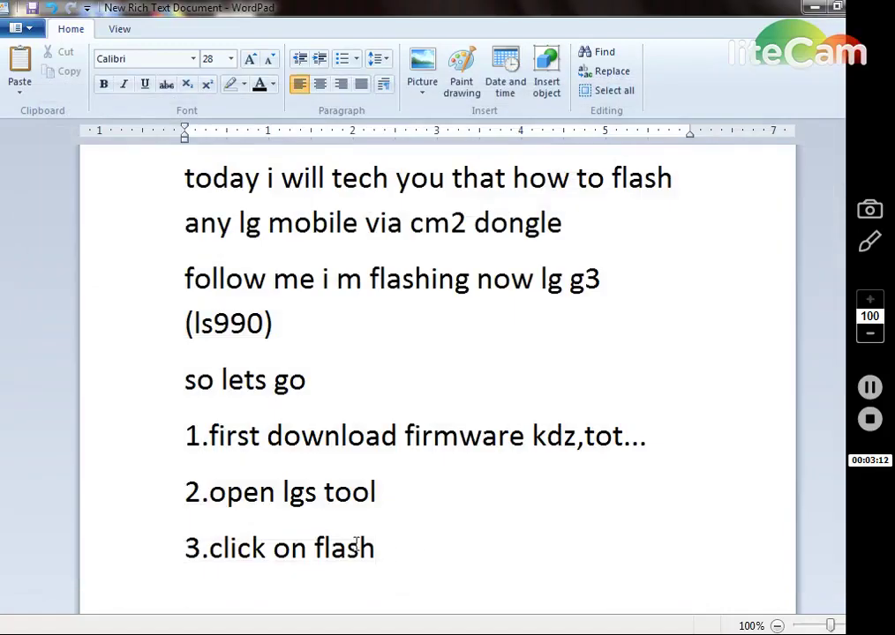
text(4.)
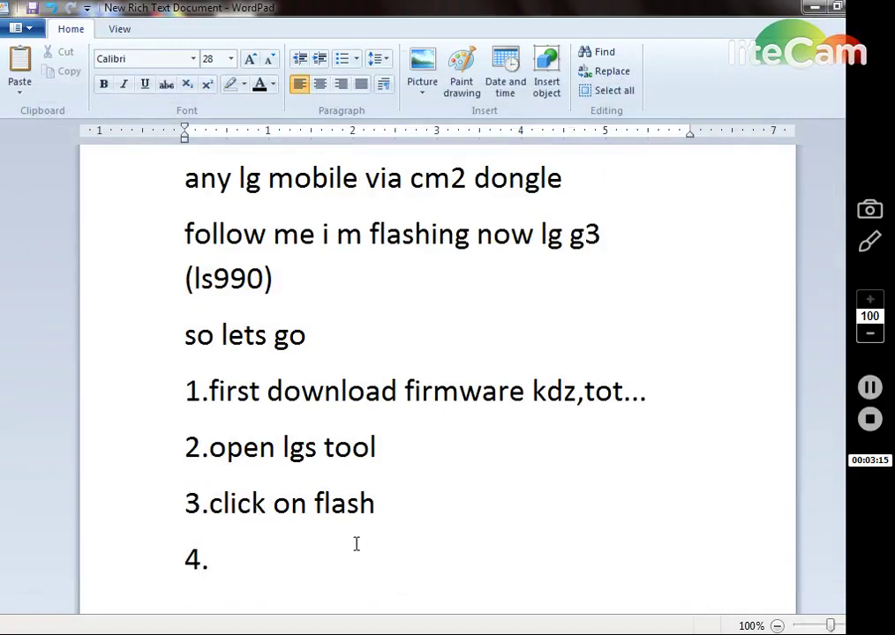
text(now cli)
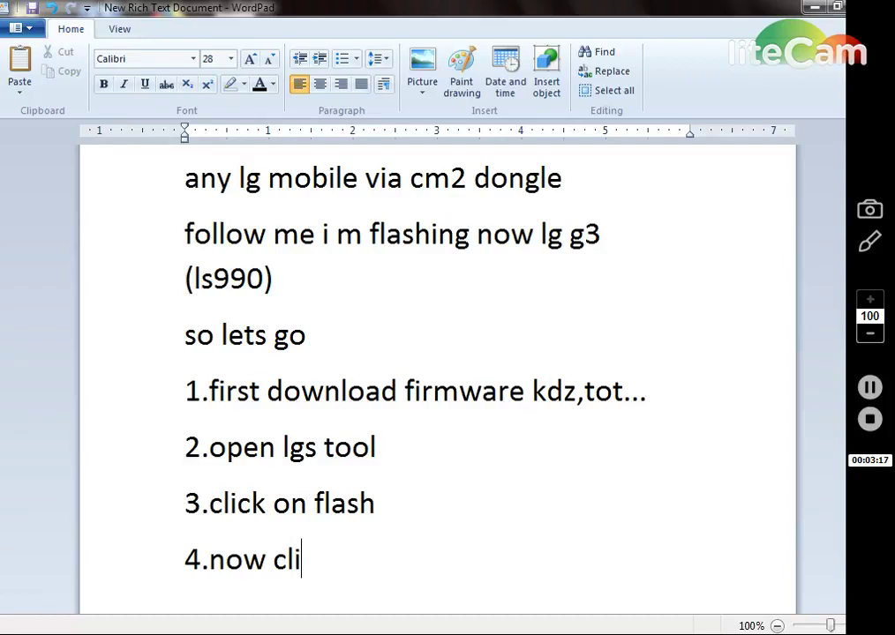
text(ck on d)
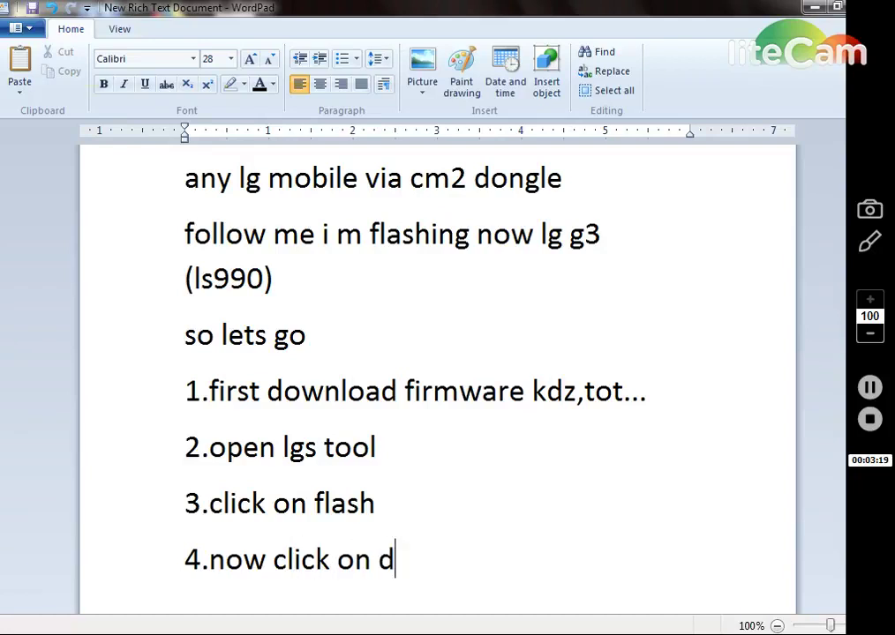
key(BackSpace)
text(se)
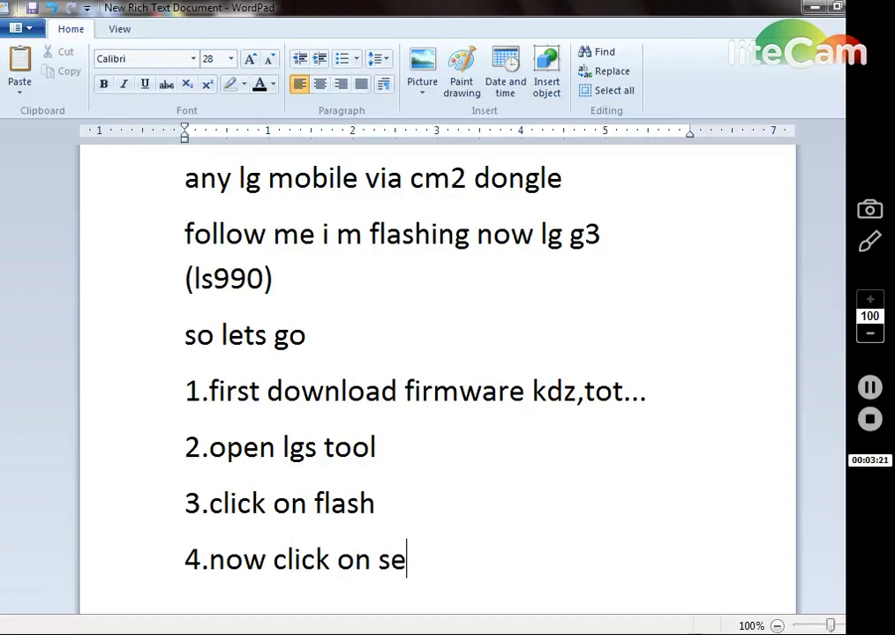
text(lect)
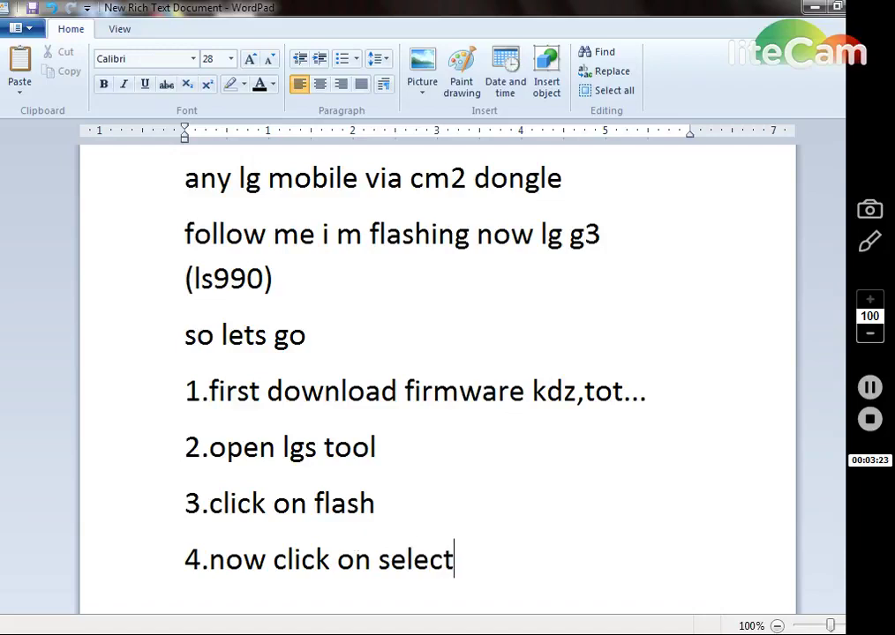
text( and s)
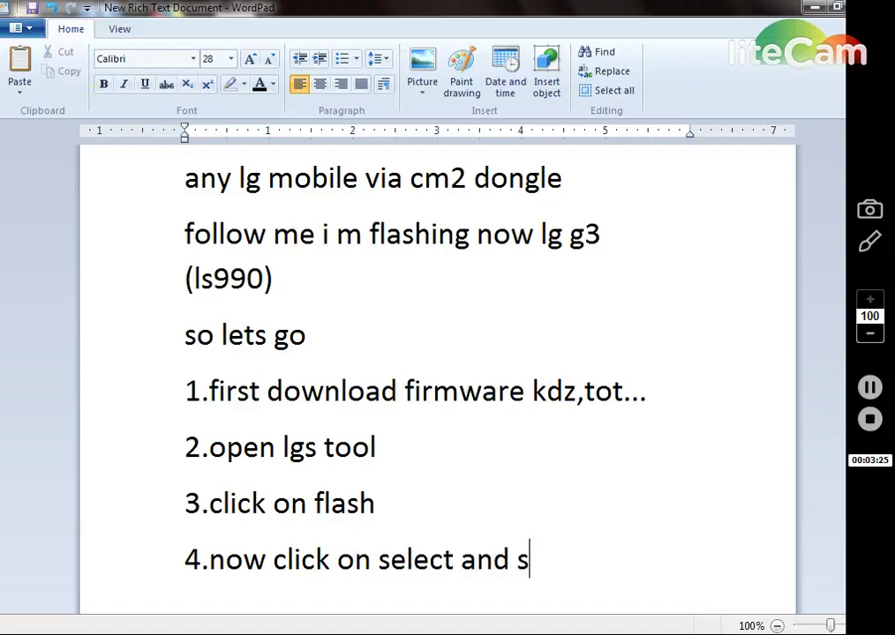
text(el)
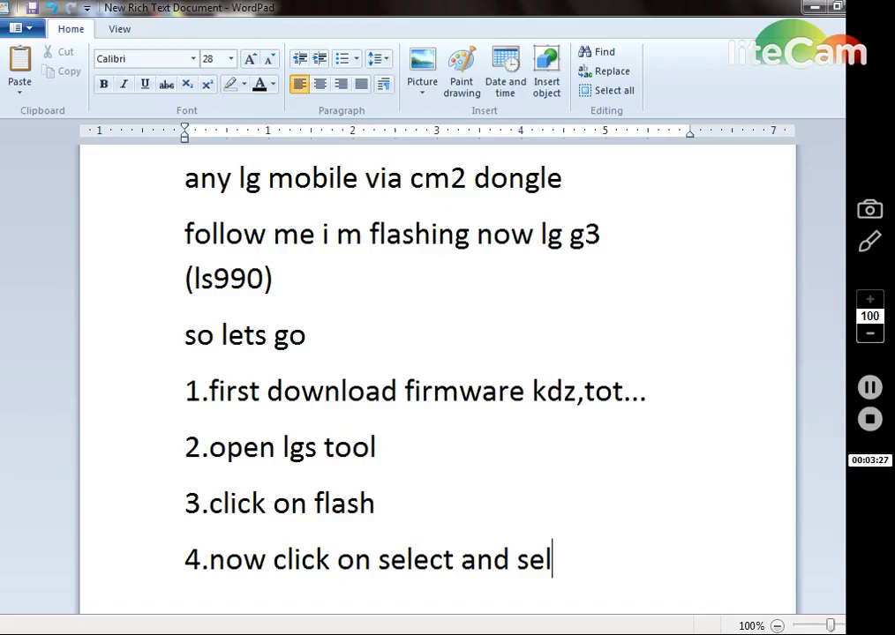
text(ect file)
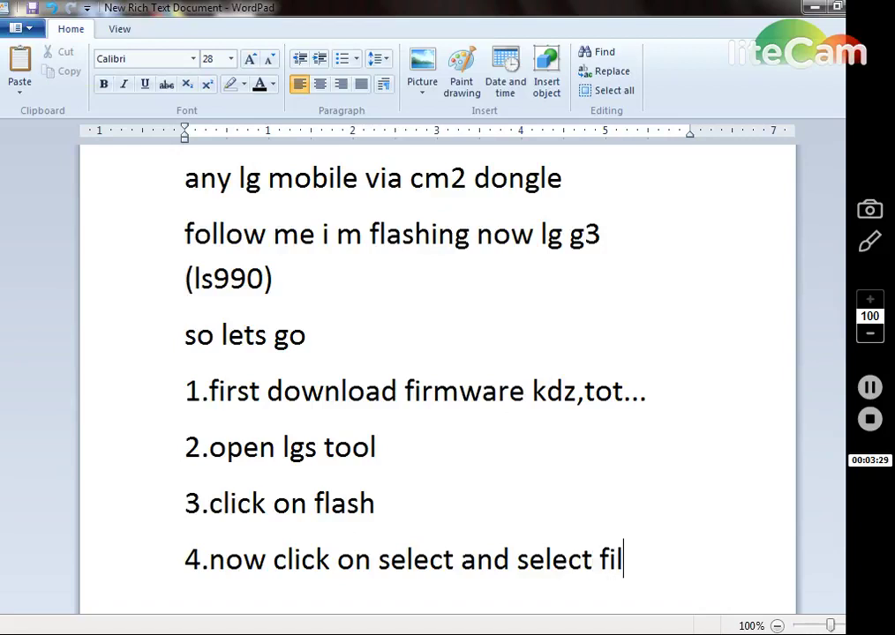
key(Return)
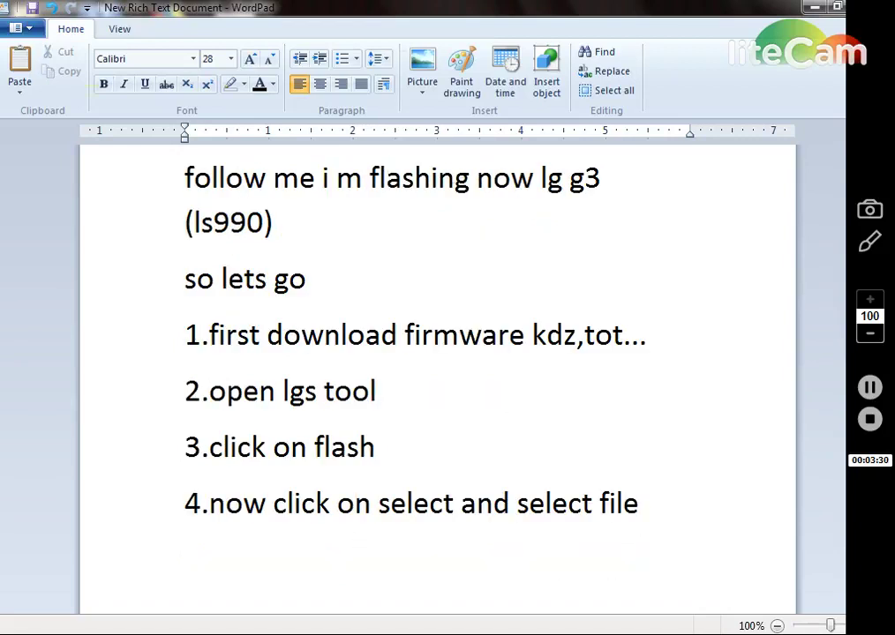
Switch to LG Service Tool and load LS990ZV8_00.tot from the desktop's LS990ZV8_00 folder as the flash file
click(814, 7)
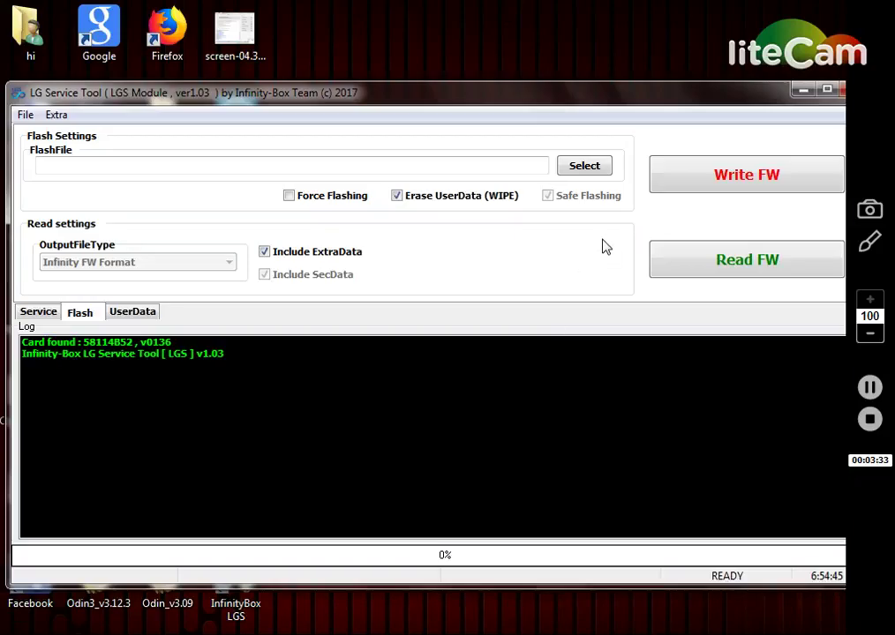
click(585, 168)
click(383, 307)
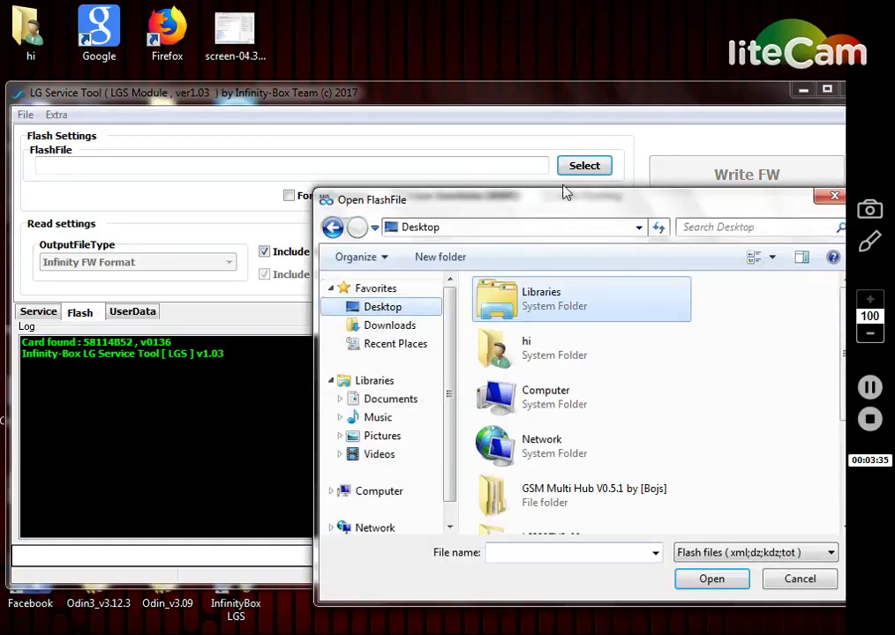
scroll(764, 291, down, 3)
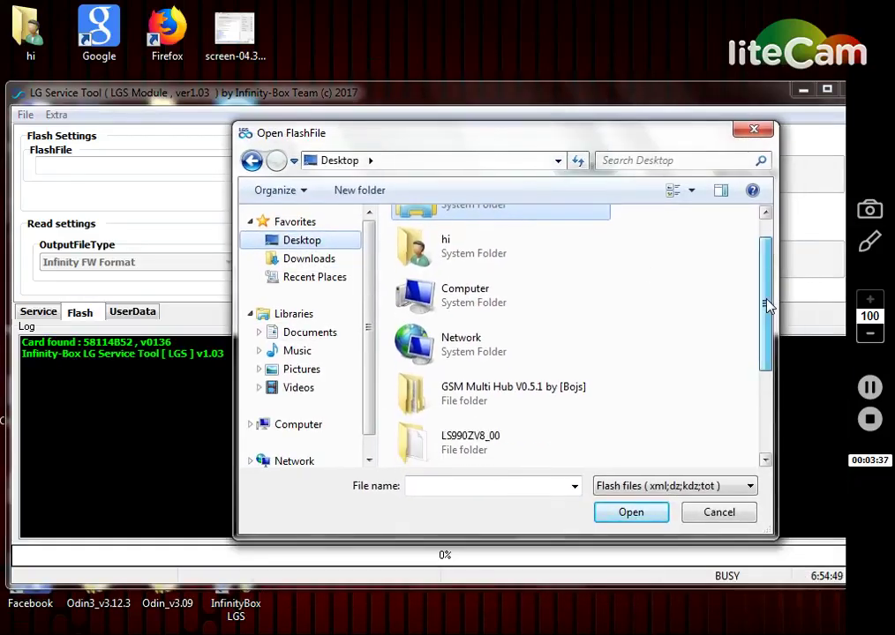
double_click(529, 375)
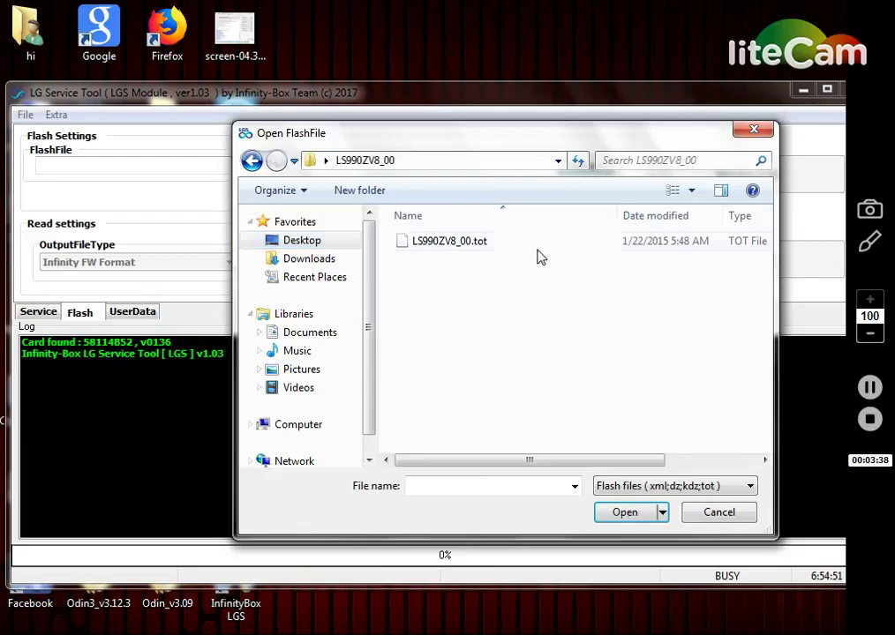
double_click(468, 247)
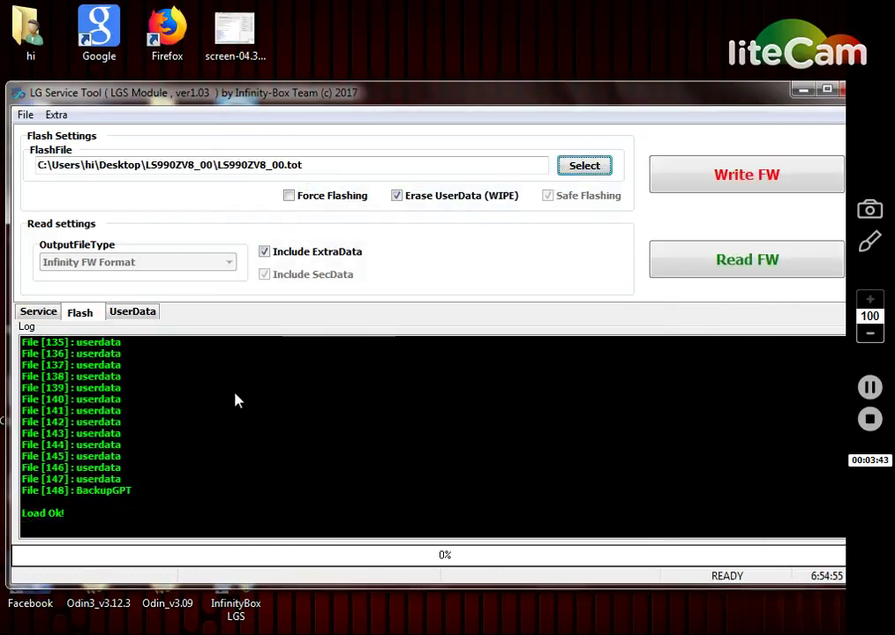
click(61, 515)
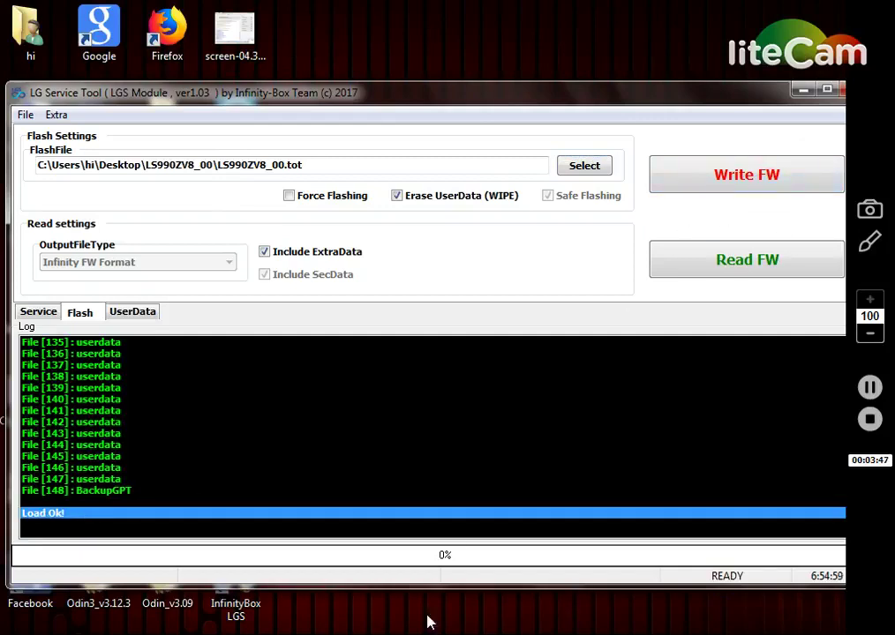
Return to the WordPad document and add the fifth instruction line, "5.just click on write fw", followed by a new line
key(alt+Tab)
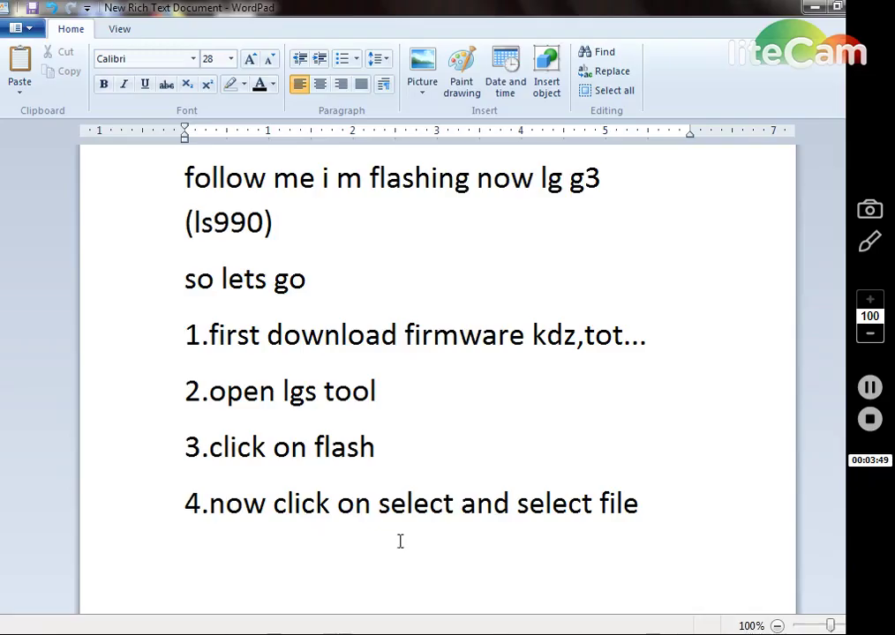
text(5.just )
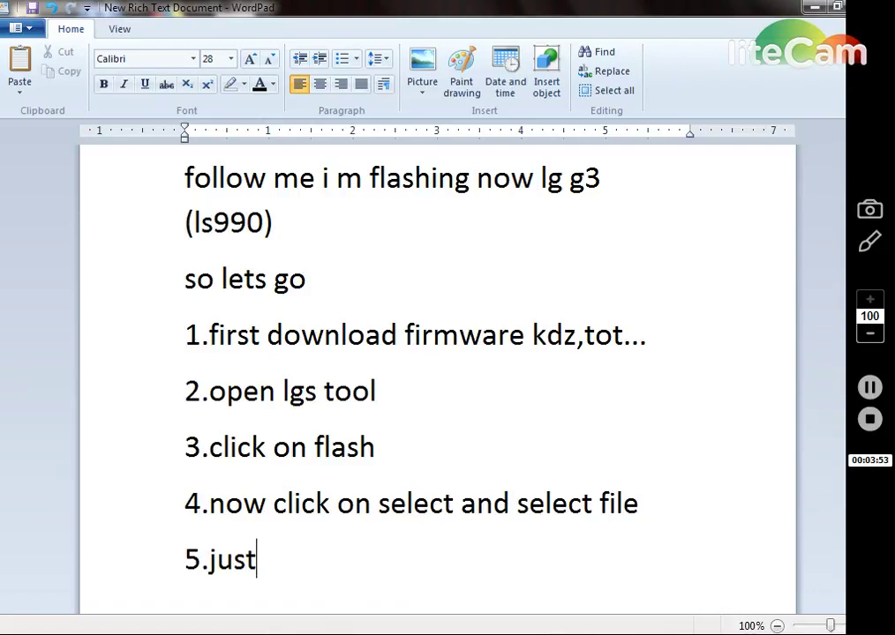
text(click )
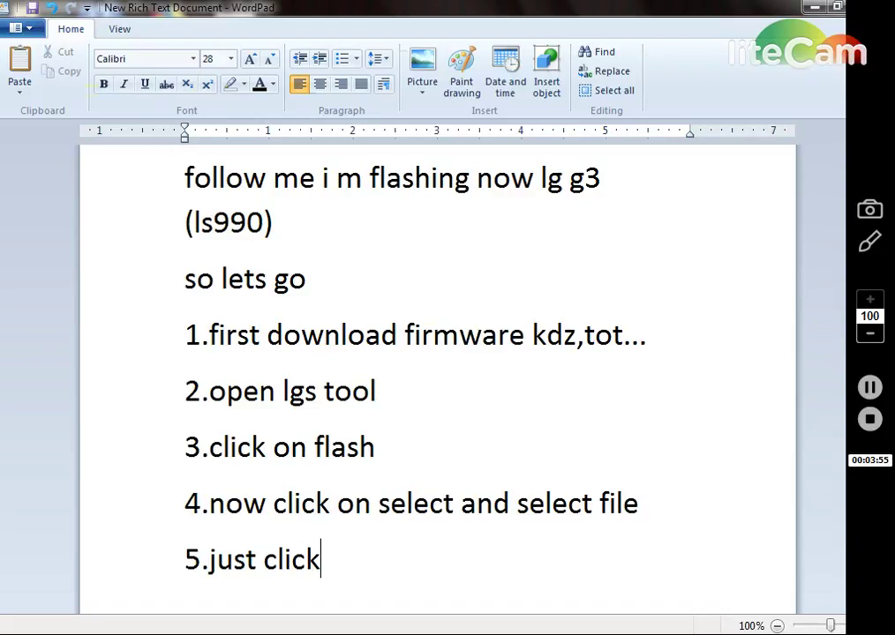
text(on)
key(alt+Tab)
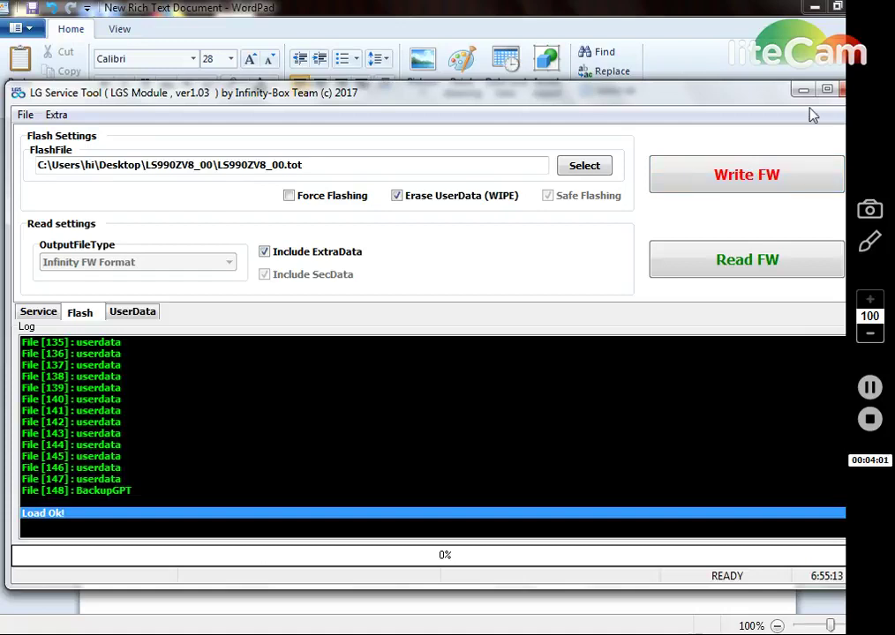
key(alt+Tab)
text(write )
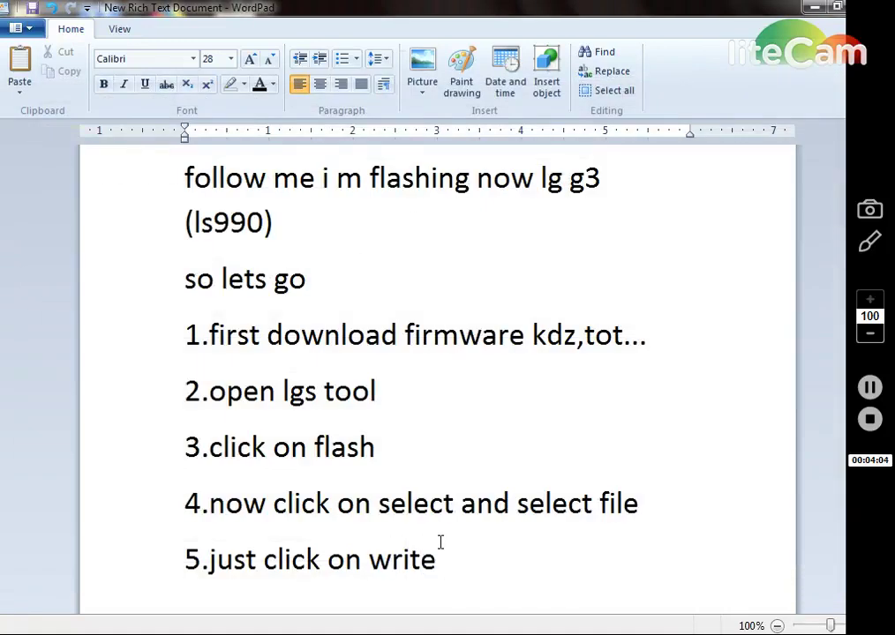
text(fw)
key(Return)
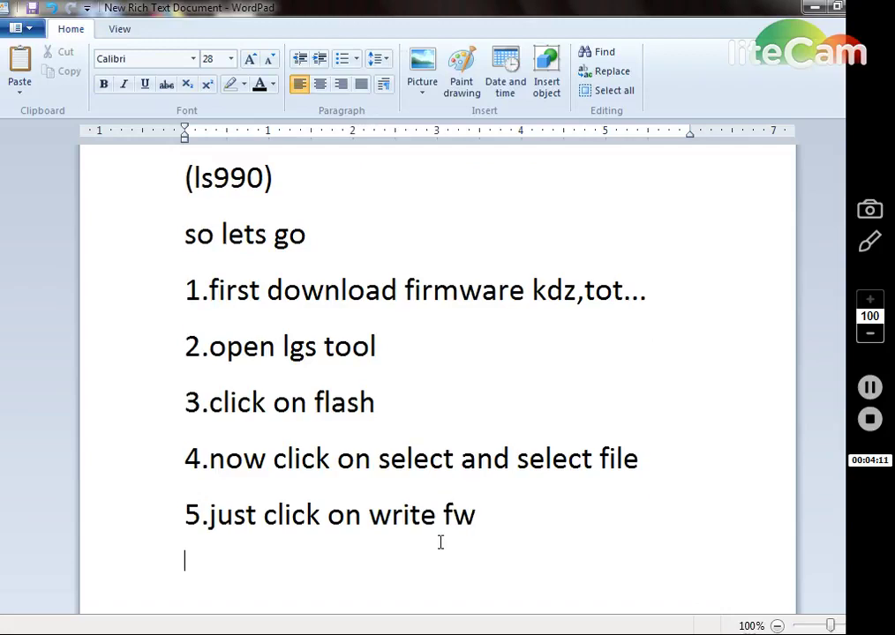
Write the sixth instruction as "6.pres mobile vol + button and connect cable" and open a parenthesis after it
text(6.pu)
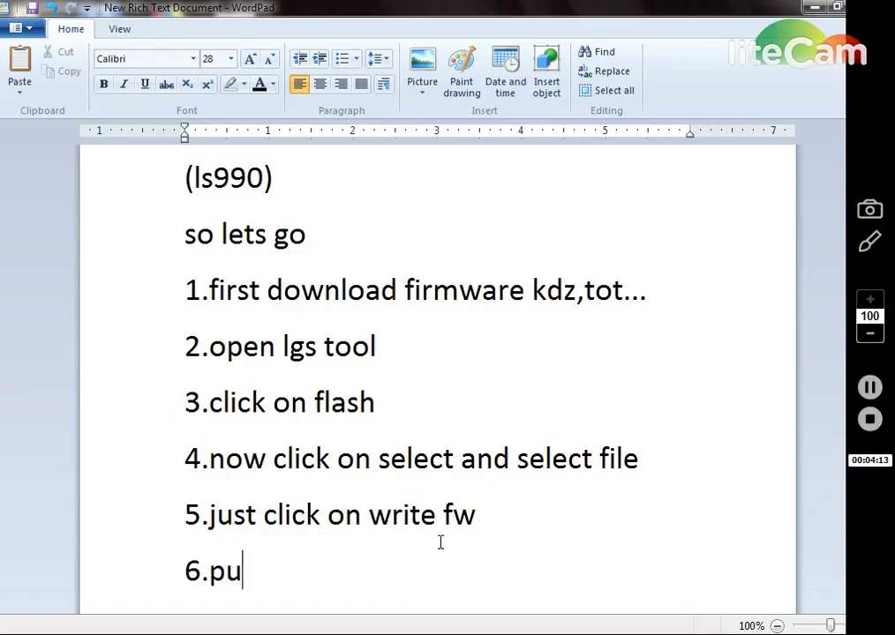
text(t)
key(BackSpace)
key(BackSpace)
key(BackSpace)
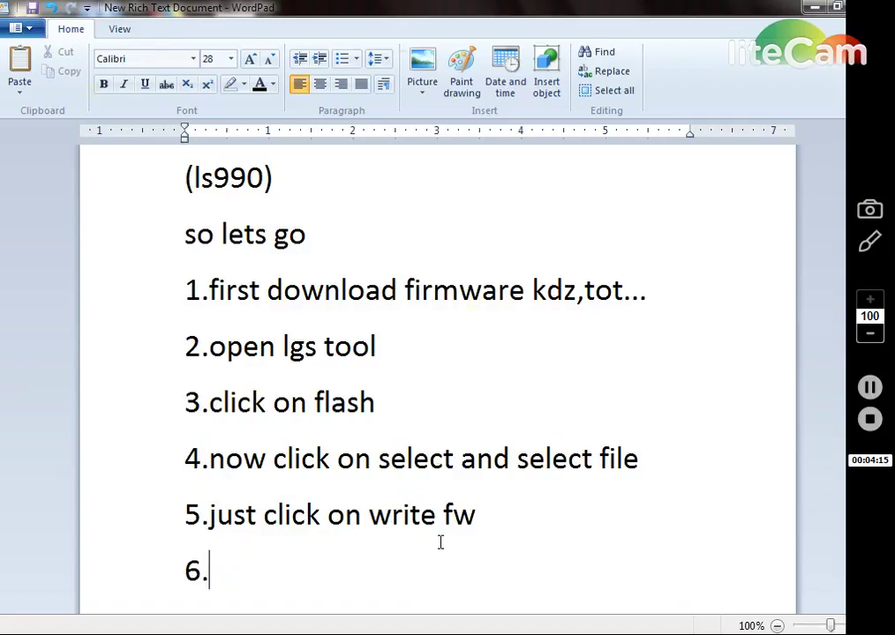
text(pres)
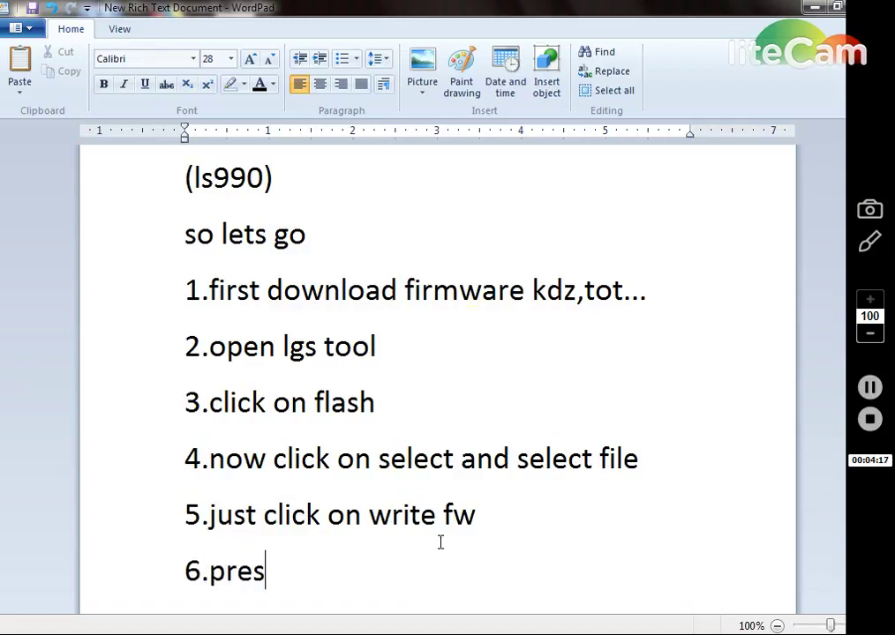
text( mobile )
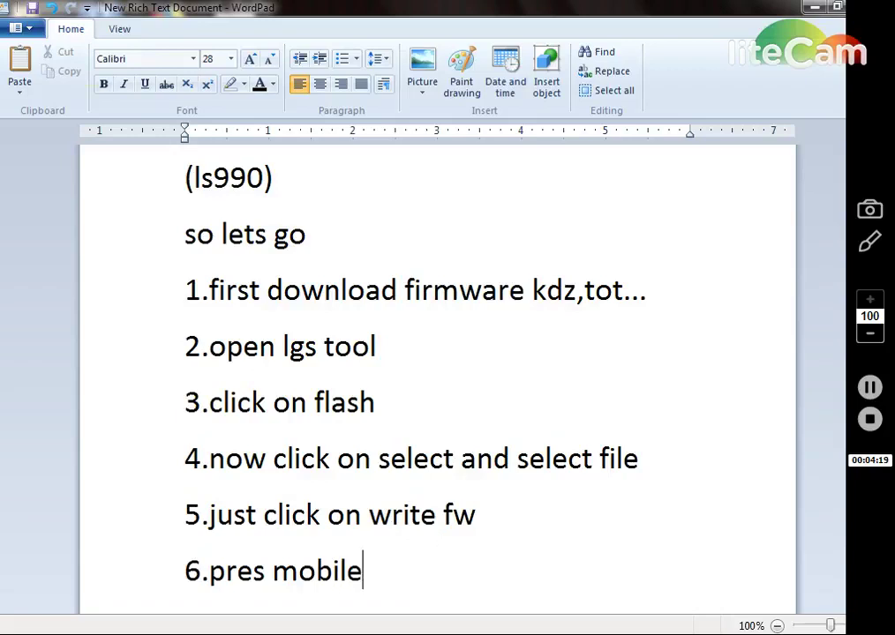
text(vol)
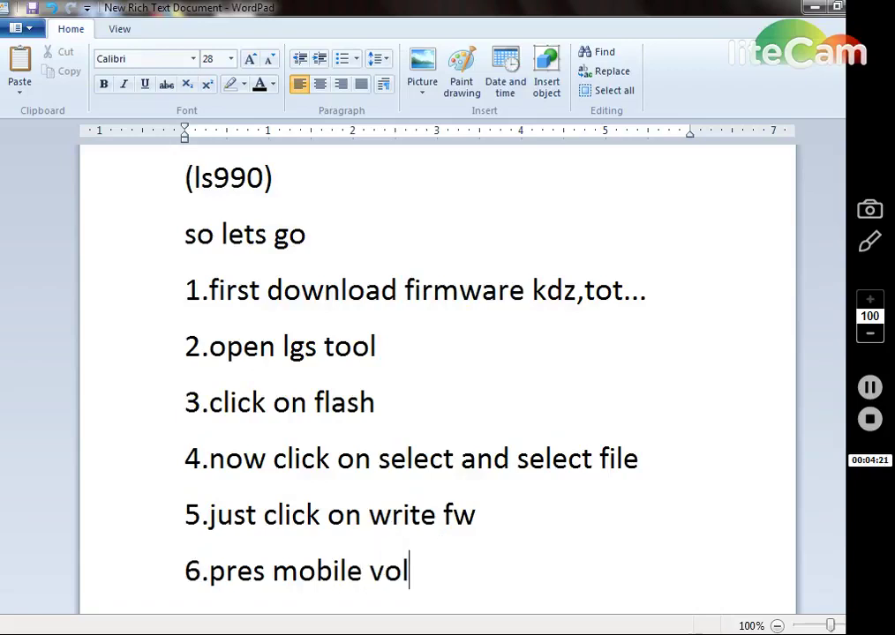
text( + button)
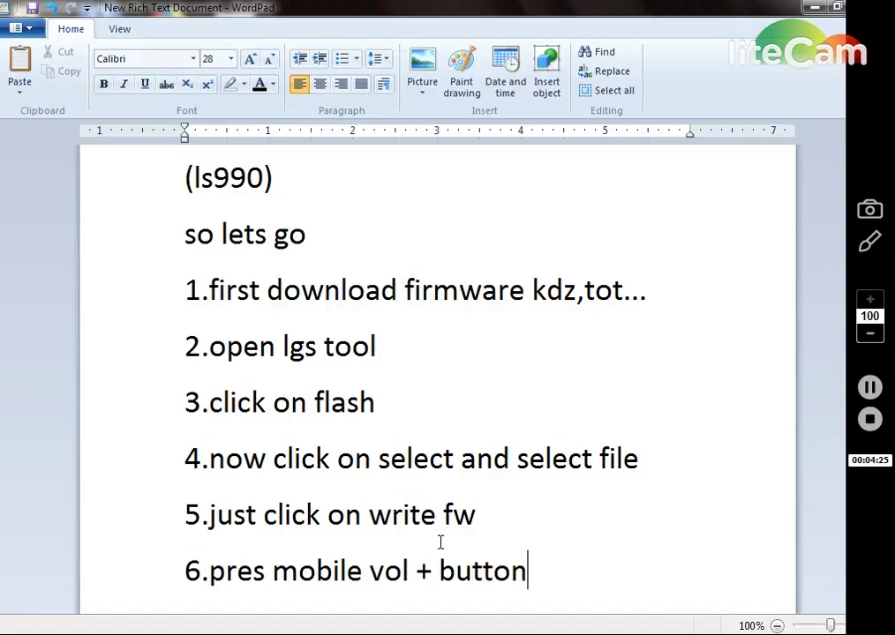
text( and )
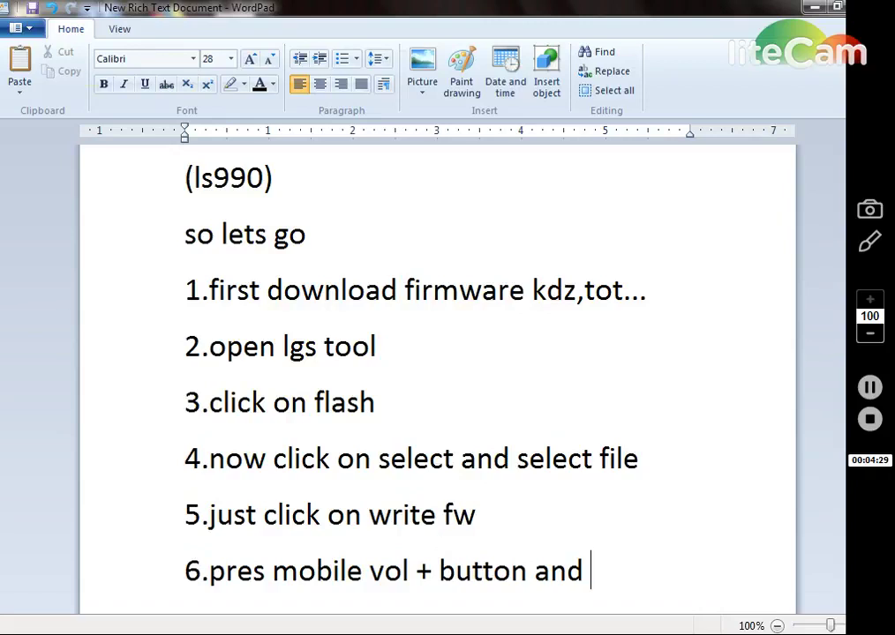
text(connect c)
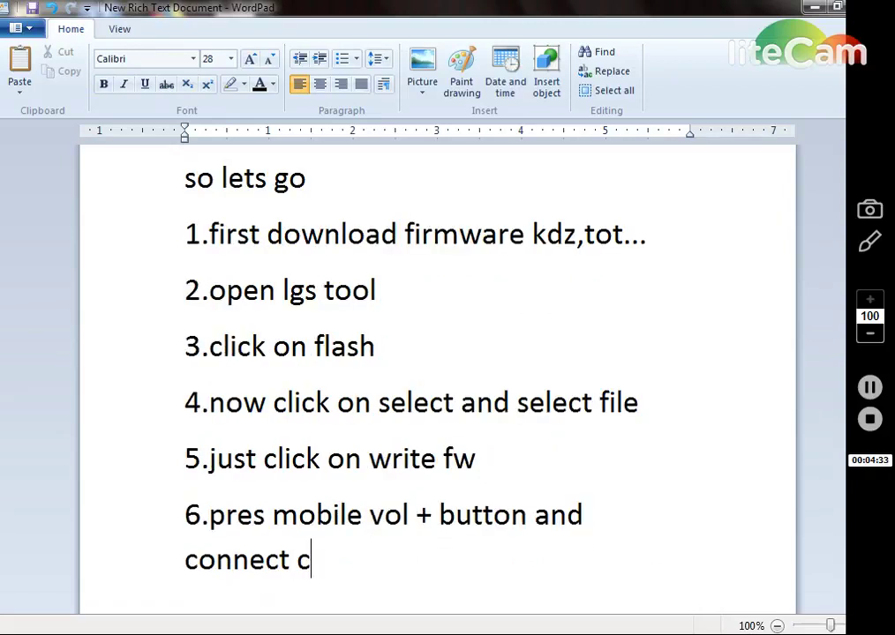
text(abb)
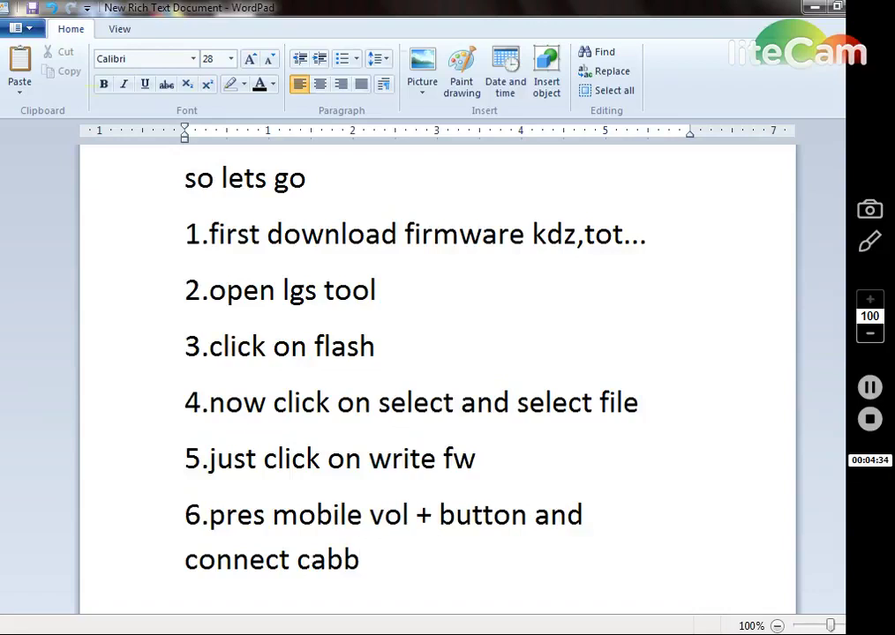
text(e ()
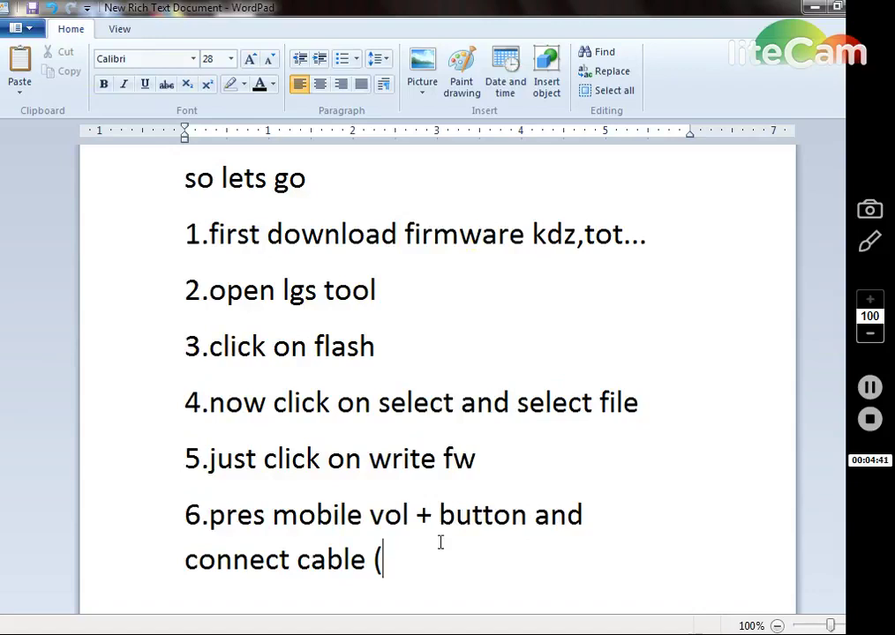
Complete the sixth instruction's parenthetical note with "dont left vol + button untill download mode dont show)"
text(dont l)
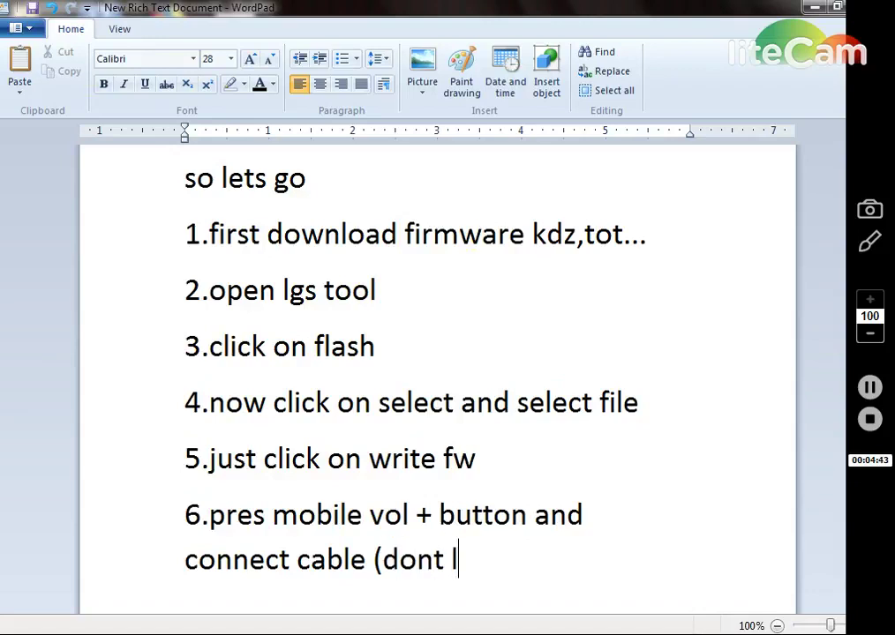
text(eft)
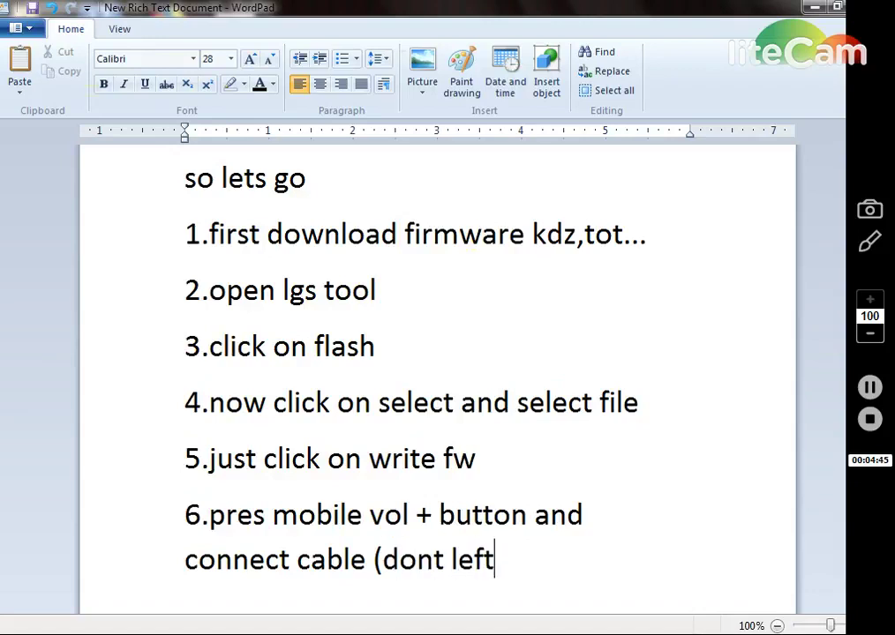
text( vol)
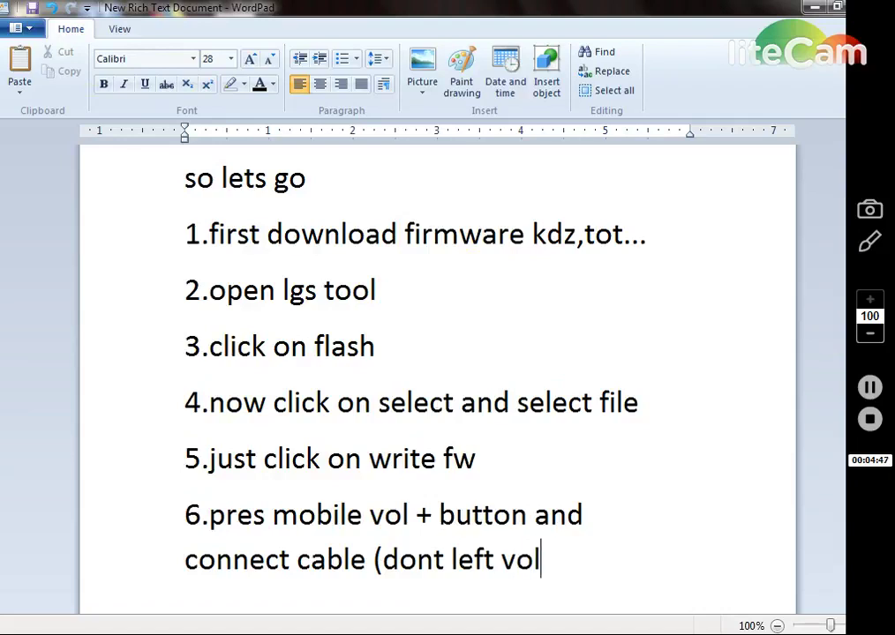
text( + bu)
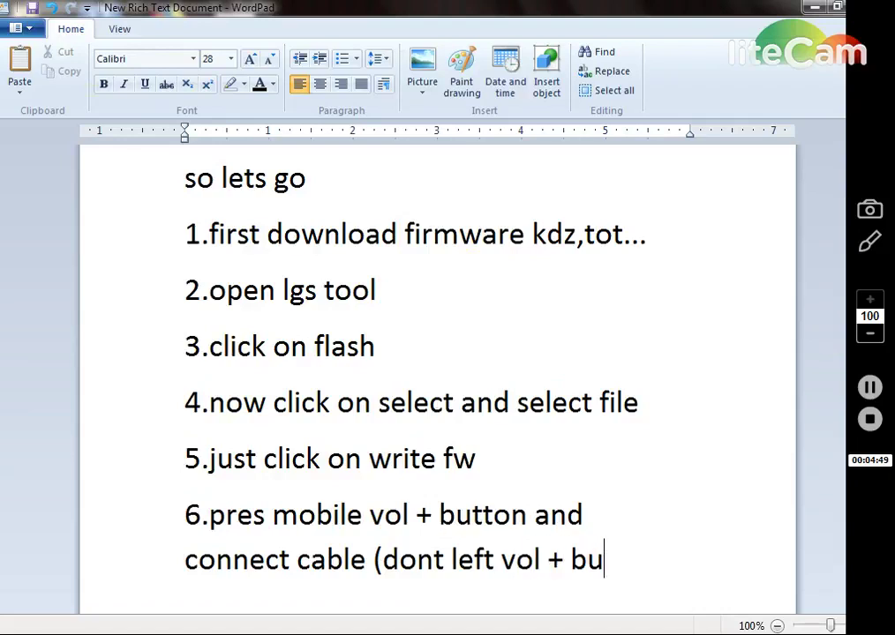
text(tto)
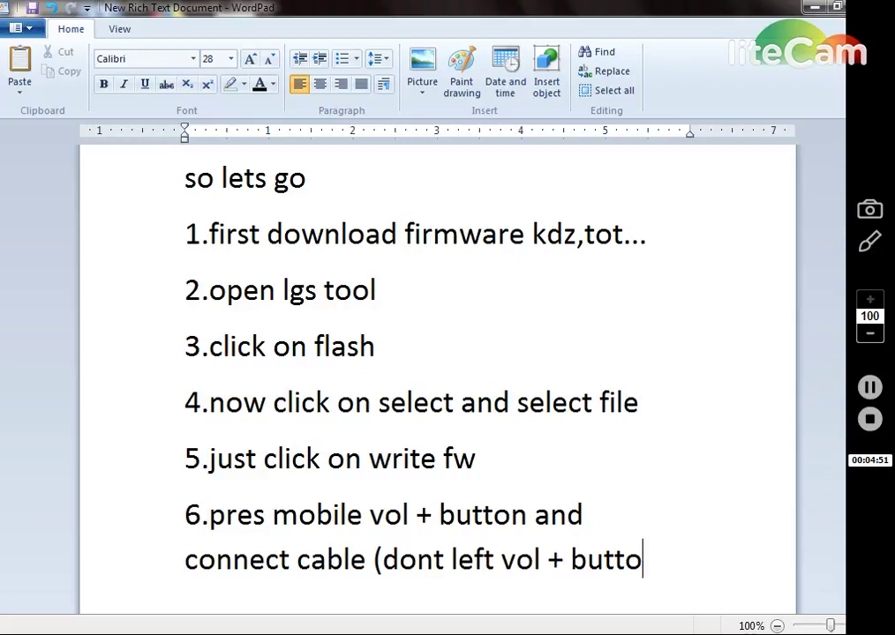
text(n unti)
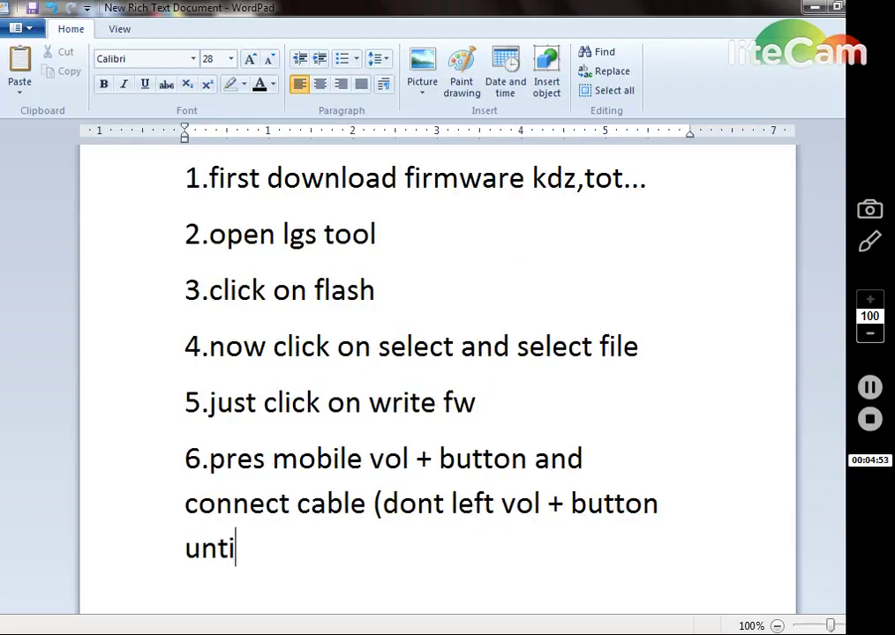
text(ll do)
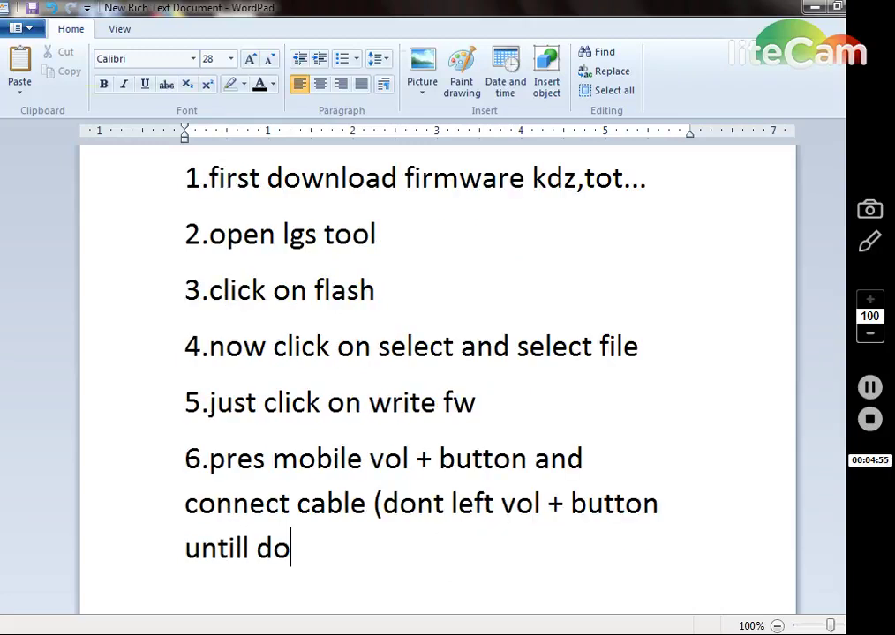
text(wnload)
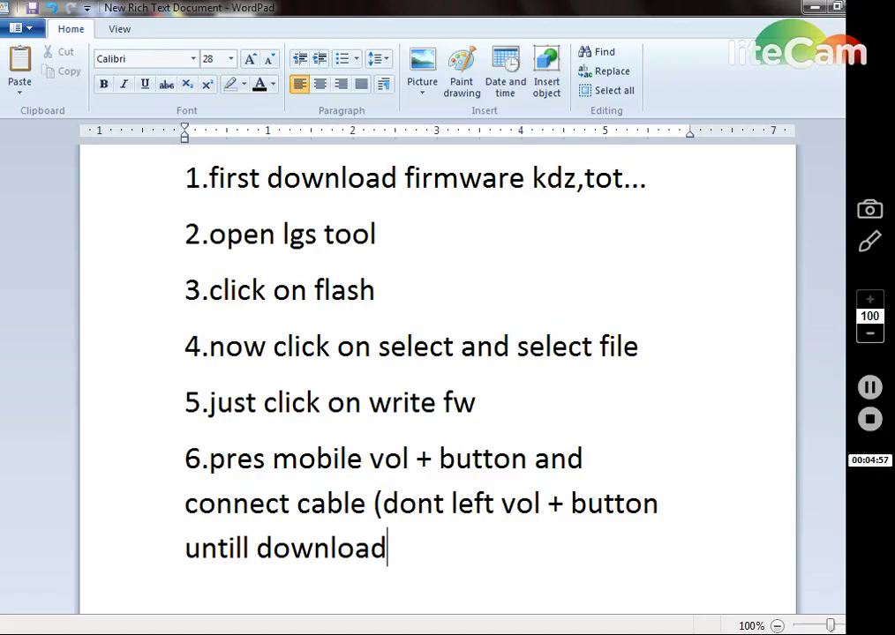
text( mode do)
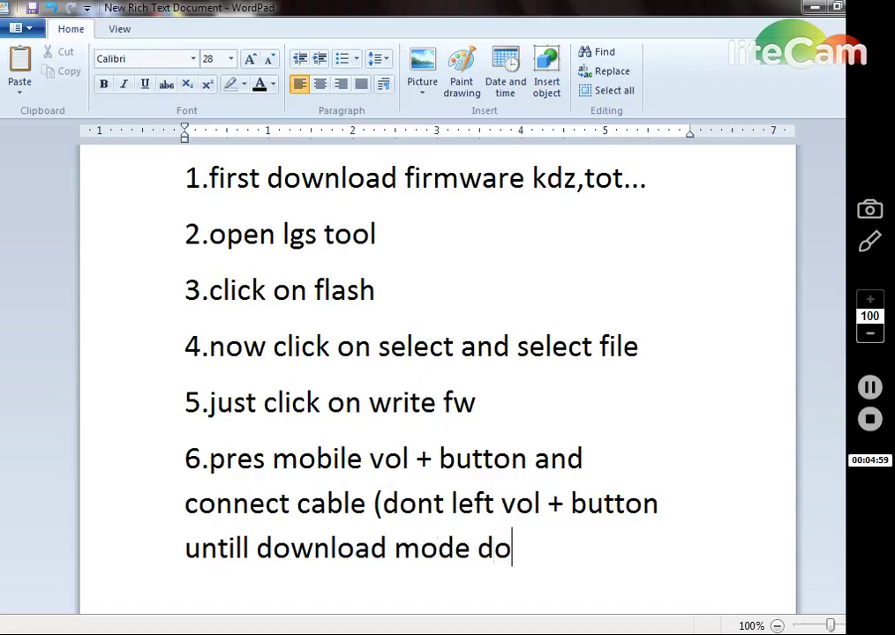
text(nt show)
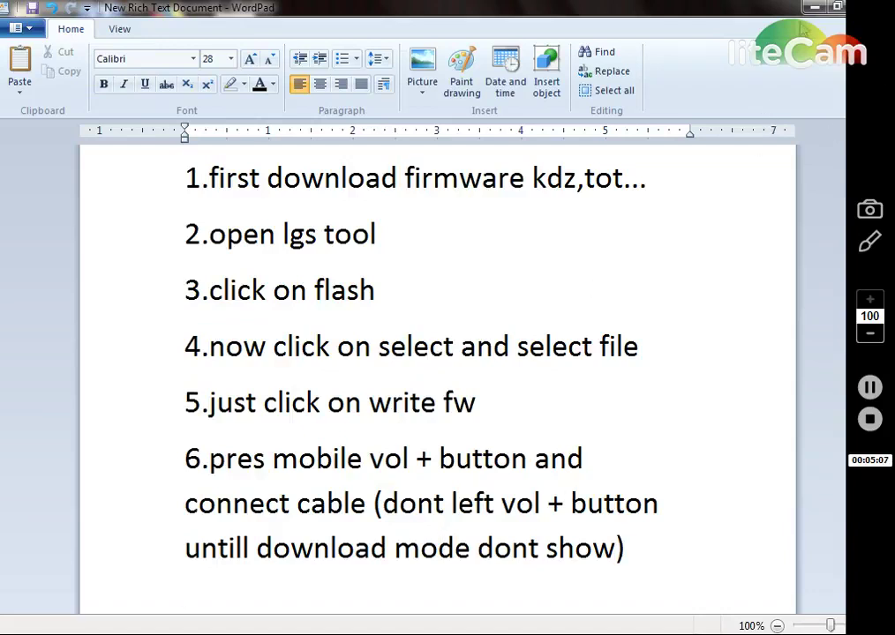
Start writing the loaded firmware to the phone in LG Service Tool, and bring the WordPad document back up
key(super+d)
key(alt+Tab)
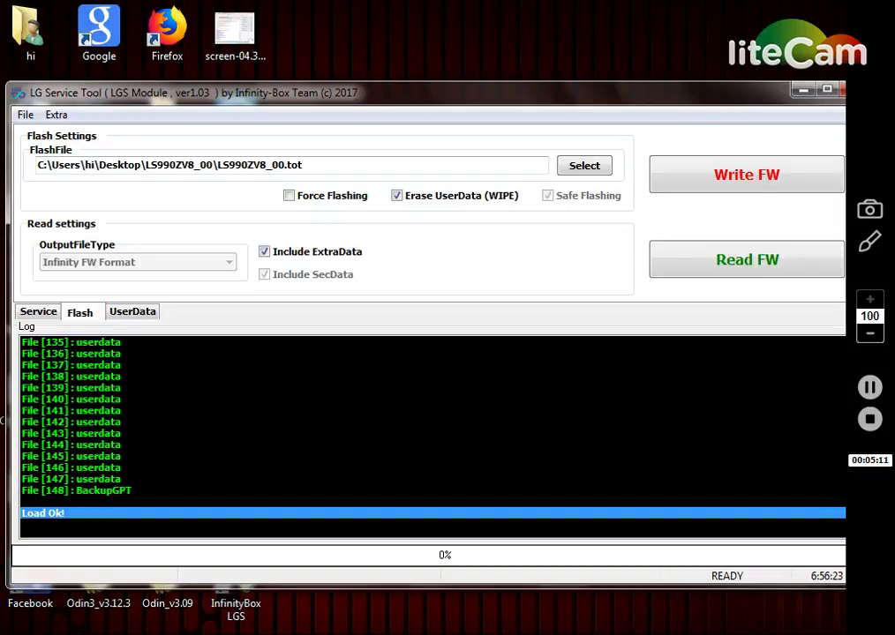
click(718, 185)
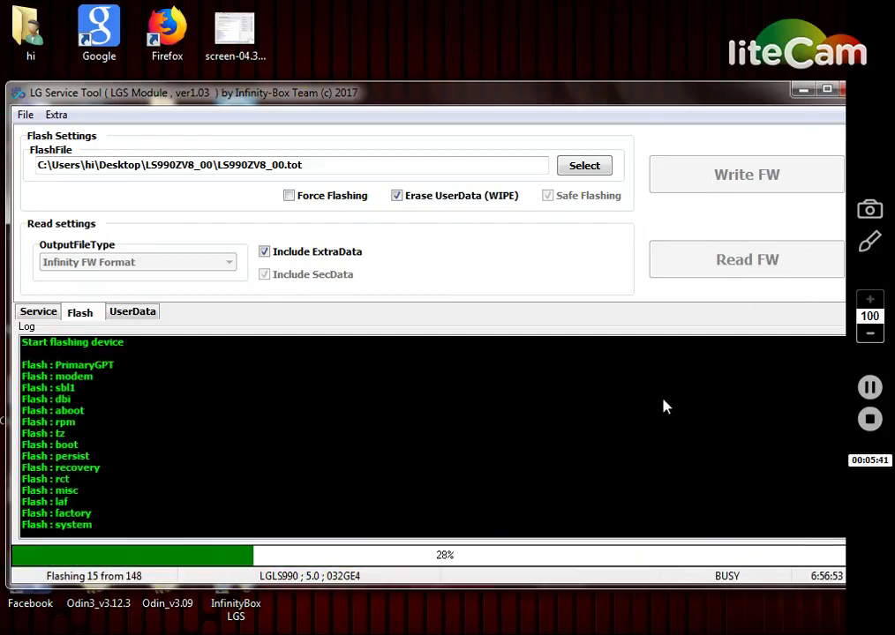
key(alt+Tab)
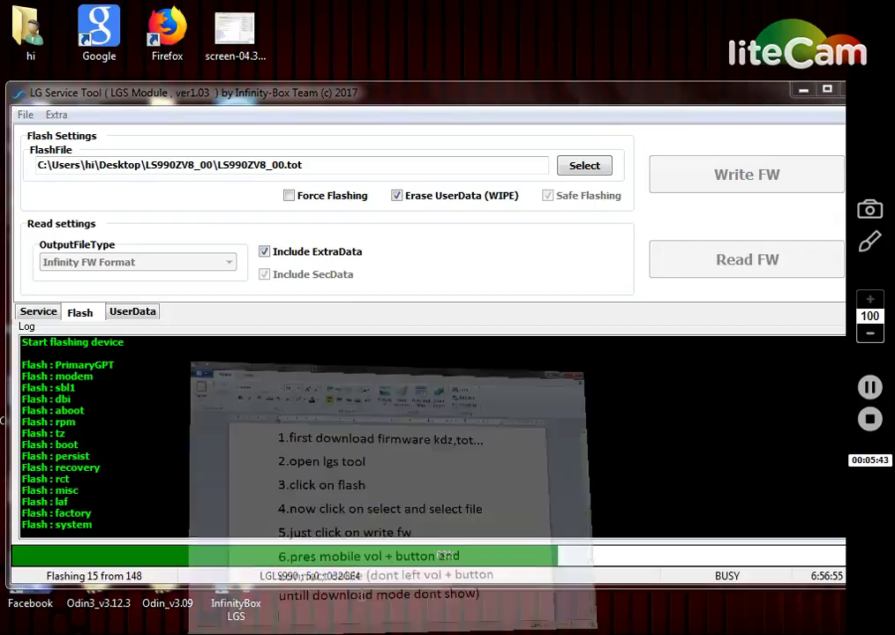
Add the seventh instruction line, "7.wait untill procees complete", below the sixth one
key(Return)
text(7)
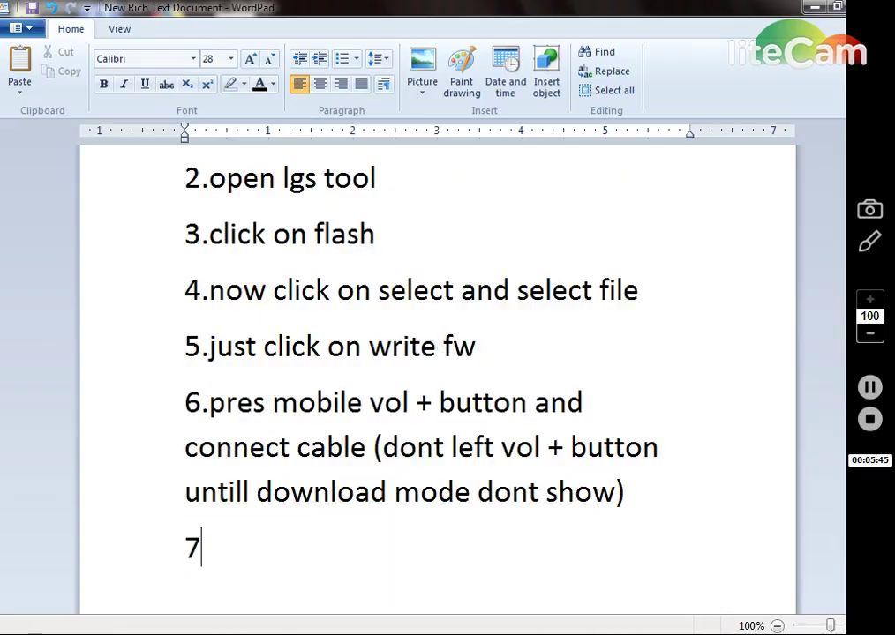
text(.wa)
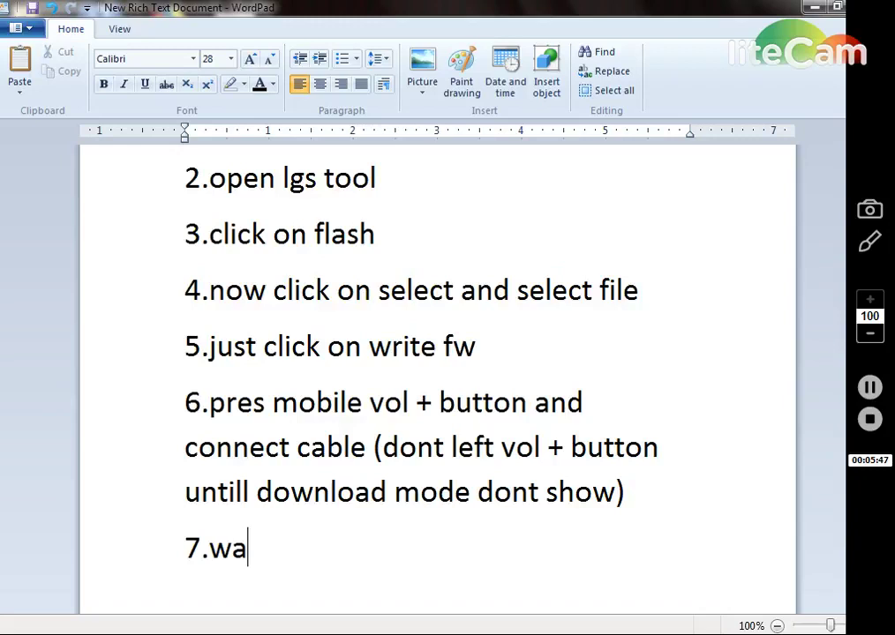
text(it unti)
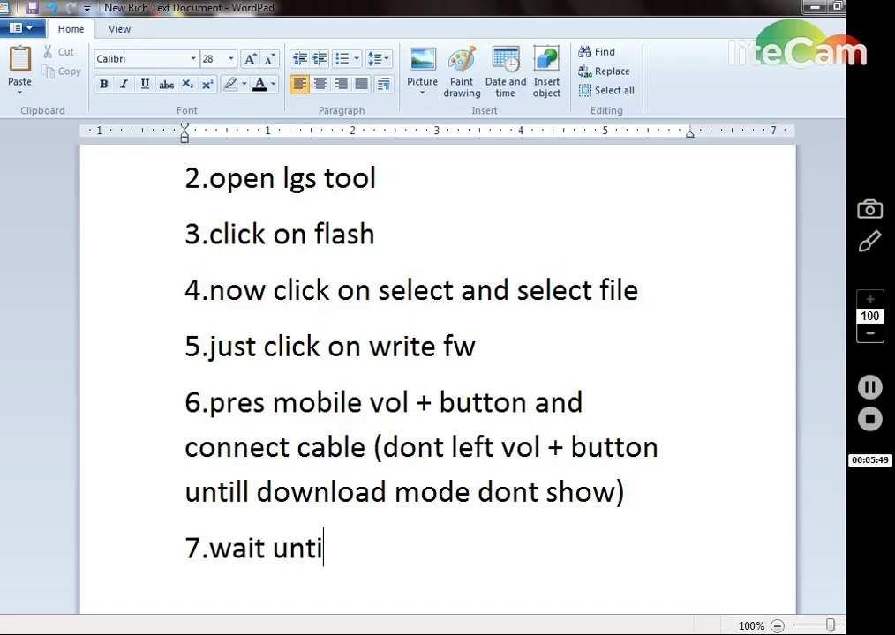
text(ll pro)
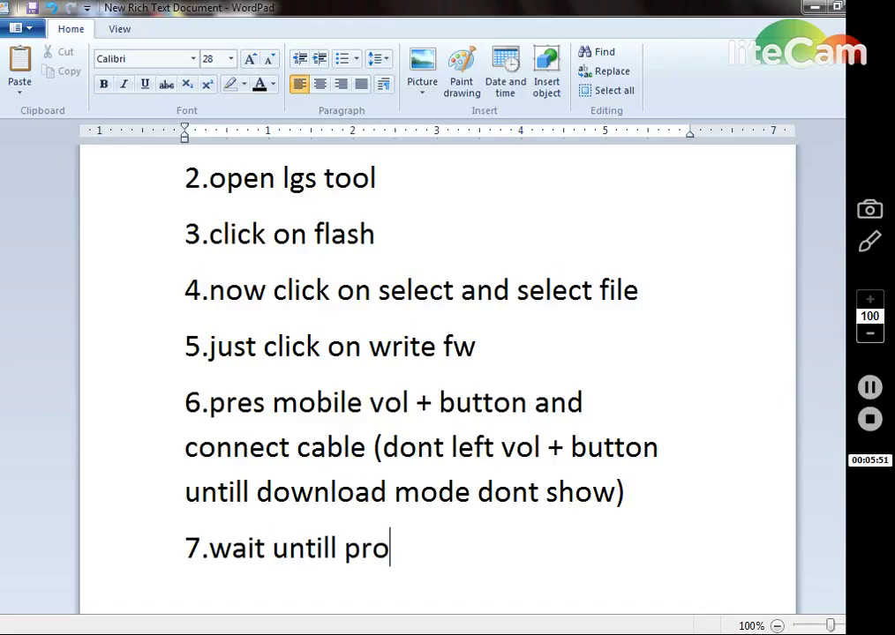
text(cees c)
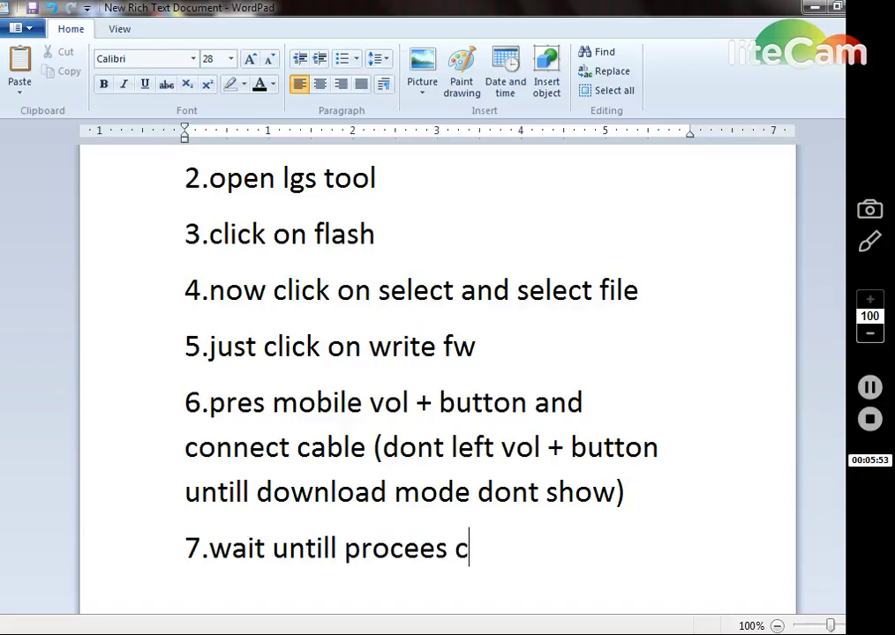
text(omplete)
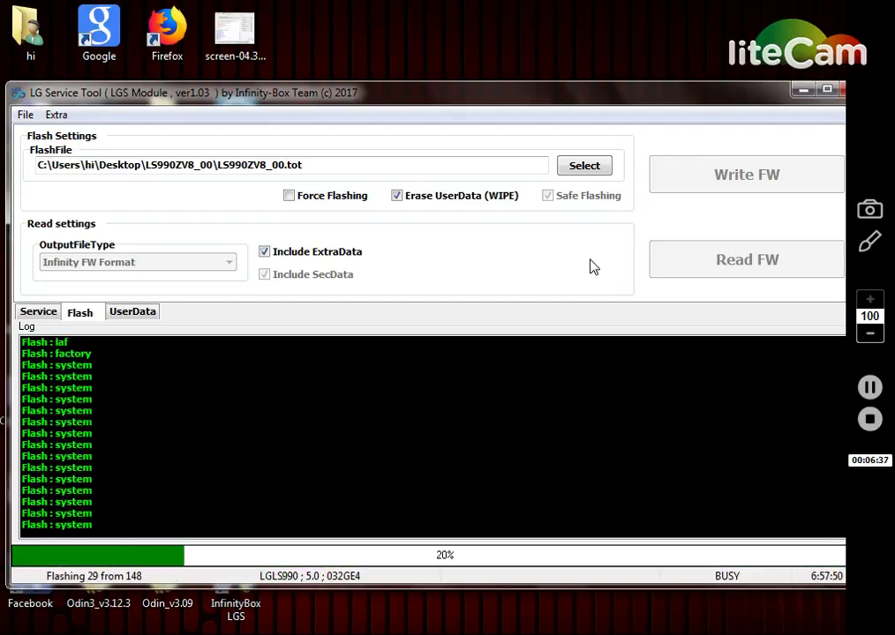
Switch to Baidu Browser, replace the Inbox tab with a new blank tab, and minimize the browser
key(alt+Tab)
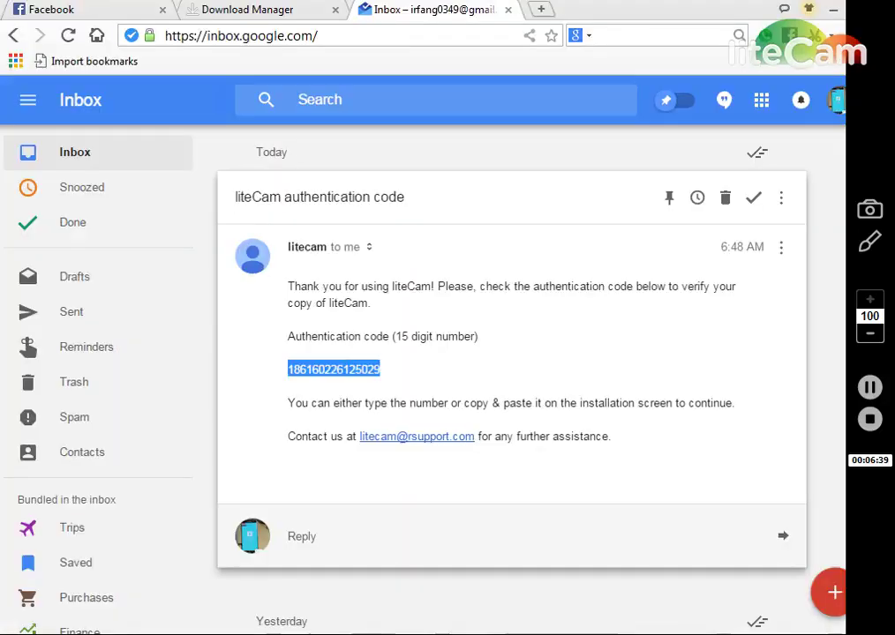
click(328, 11)
click(509, 10)
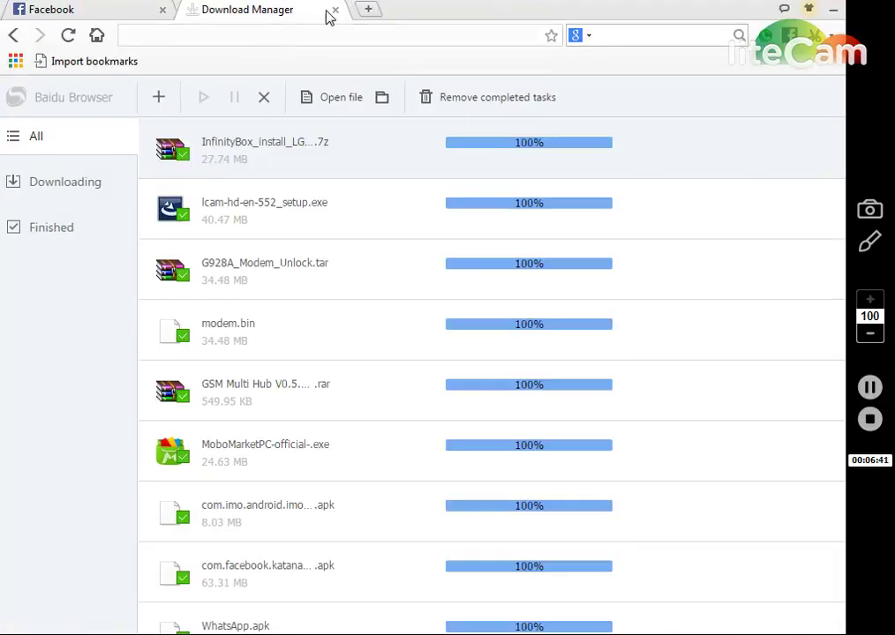
click(368, 11)
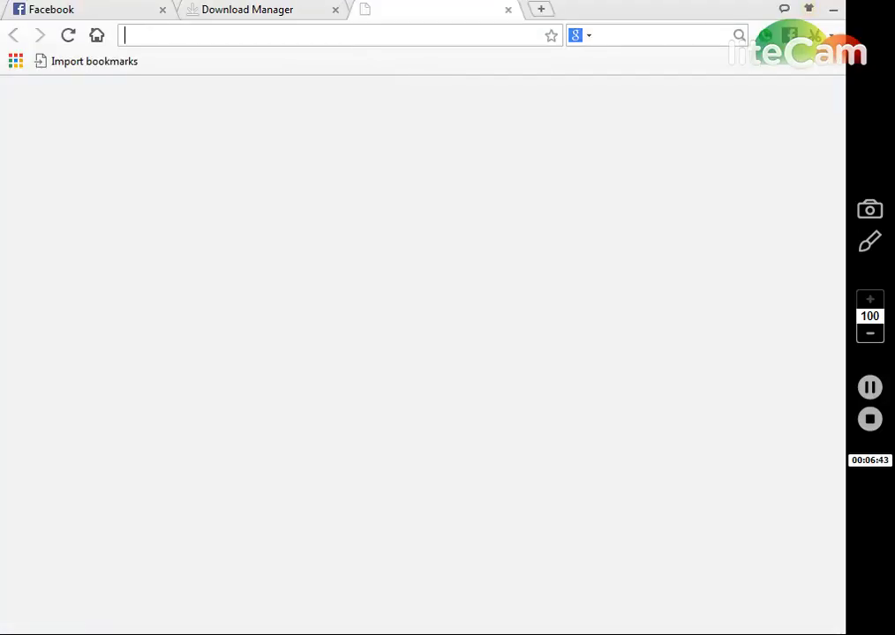
click(838, 12)
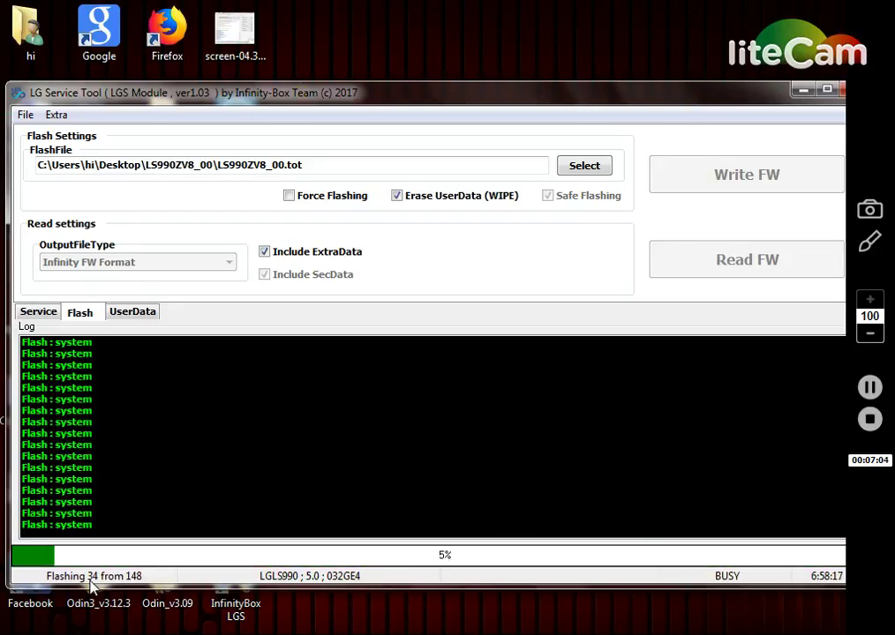
Highlight the "Processing Post-Flashing tune" and "Flash done!" lines in the LG Service Tool log
click(870, 389)
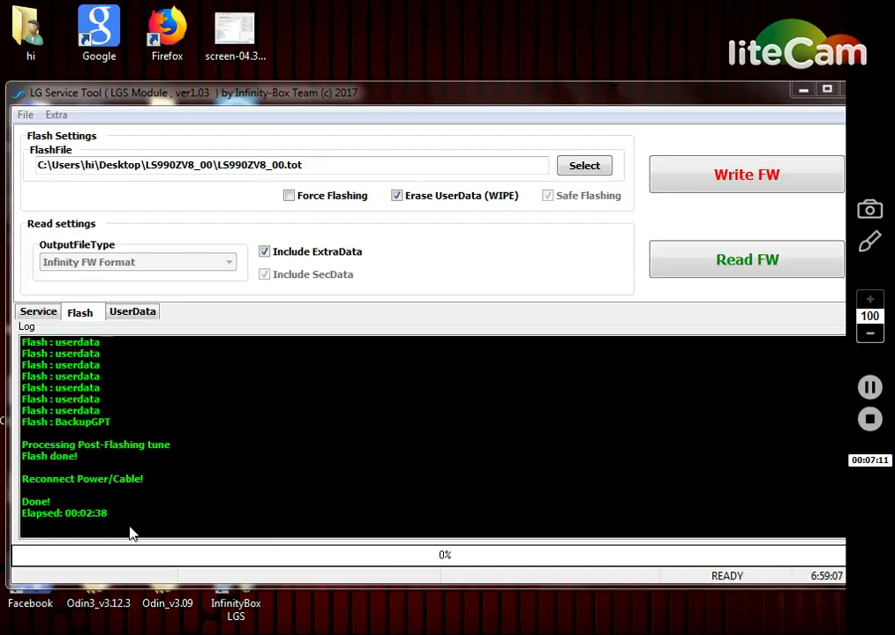
click(40, 446)
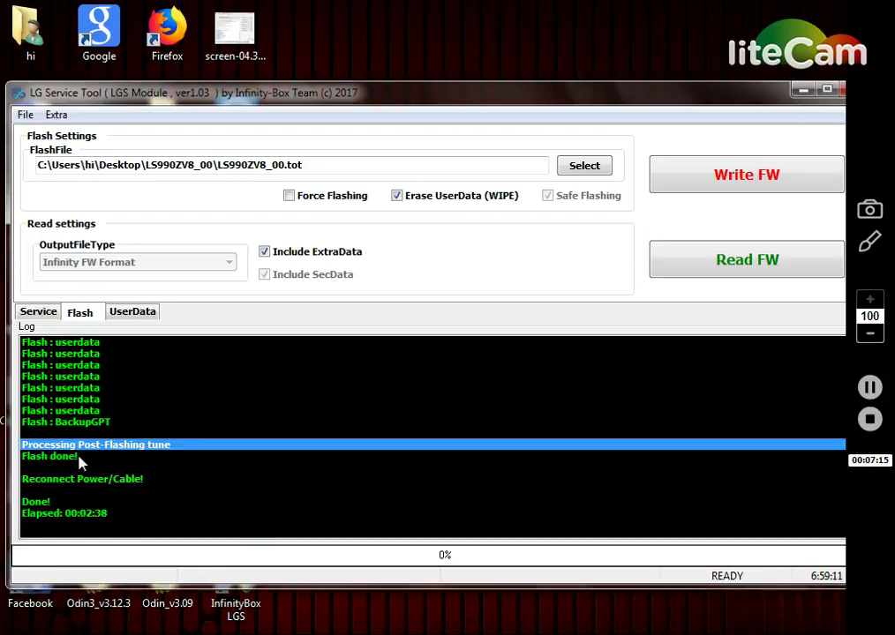
click(55, 457)
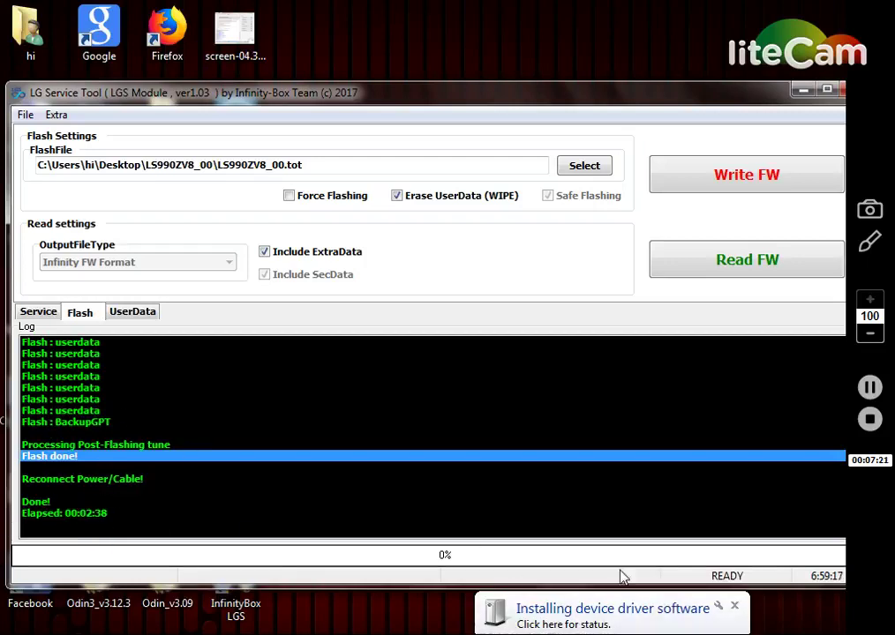
Open the Windows driver software installation status to check the reconnected phone's drivers
click(605, 619)
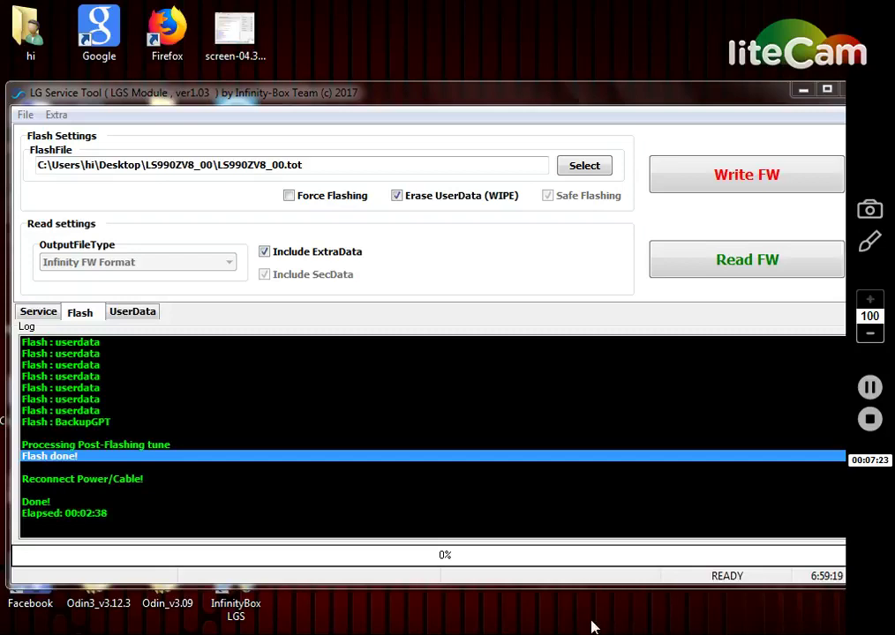
click(742, 628)
click(742, 538)
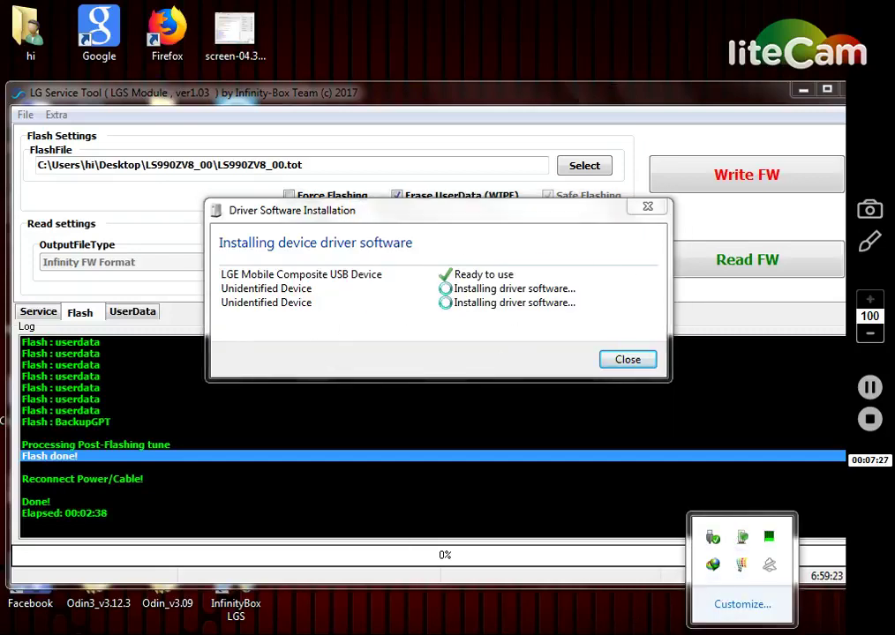
Return to the WordPad document and begin a closing line below the seventh instruction with "you can flash all lg mobile without dead"
key(alt+Tab)
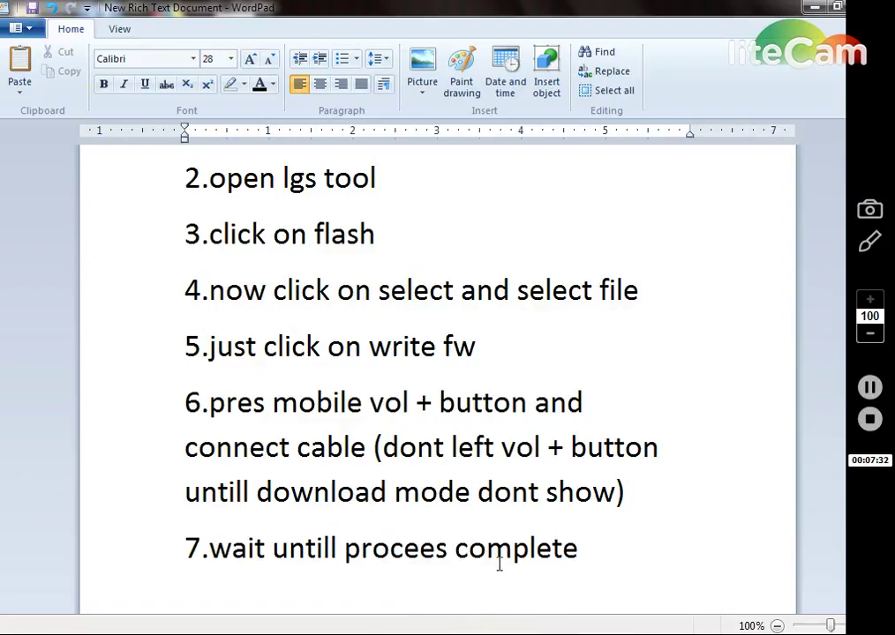
key(Return)
text(you)
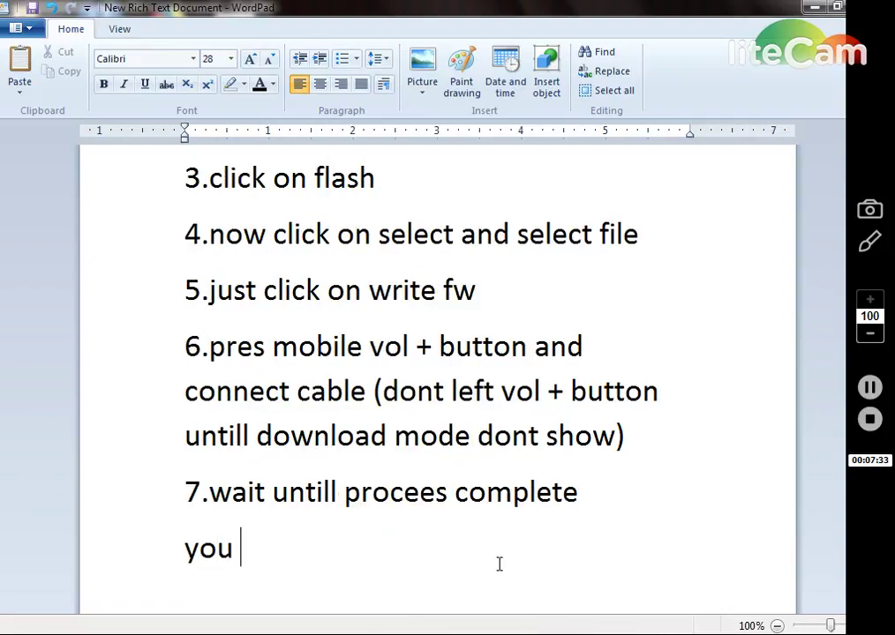
text( can flas)
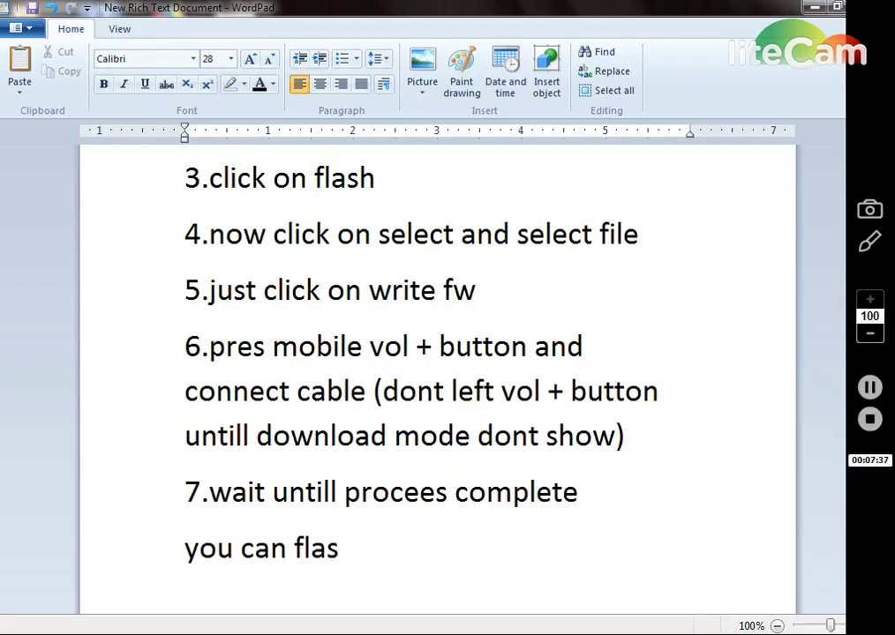
text(h all )
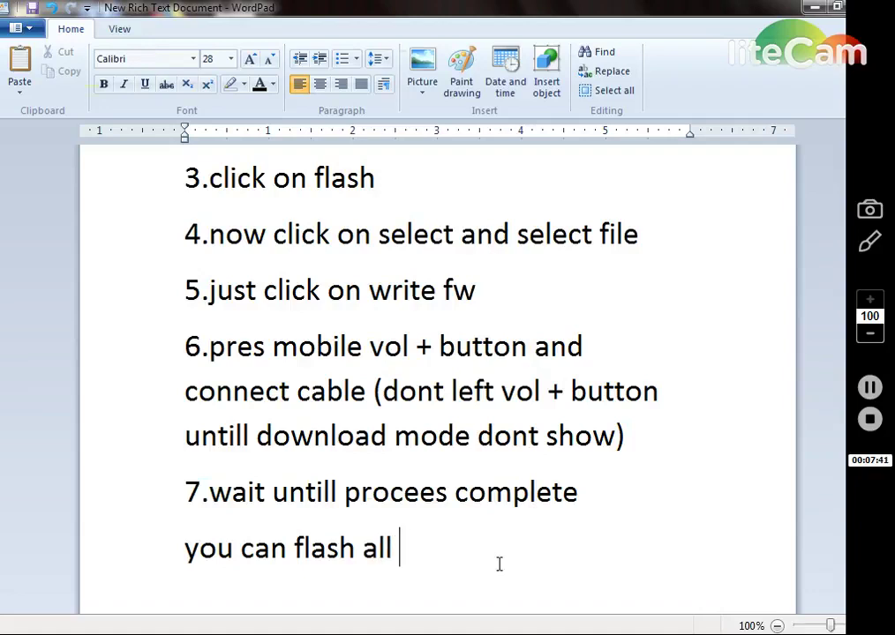
text(lg mo)
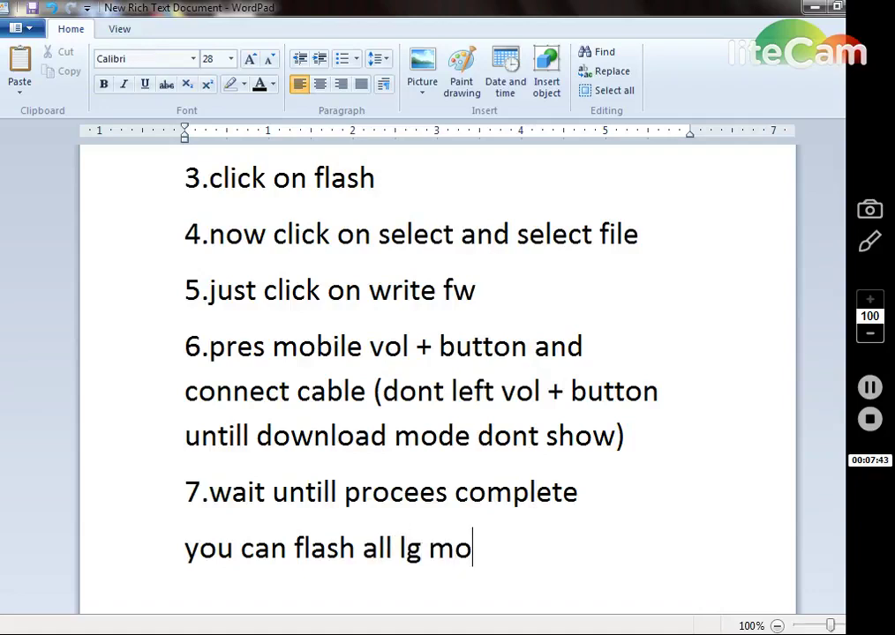
text(bile)
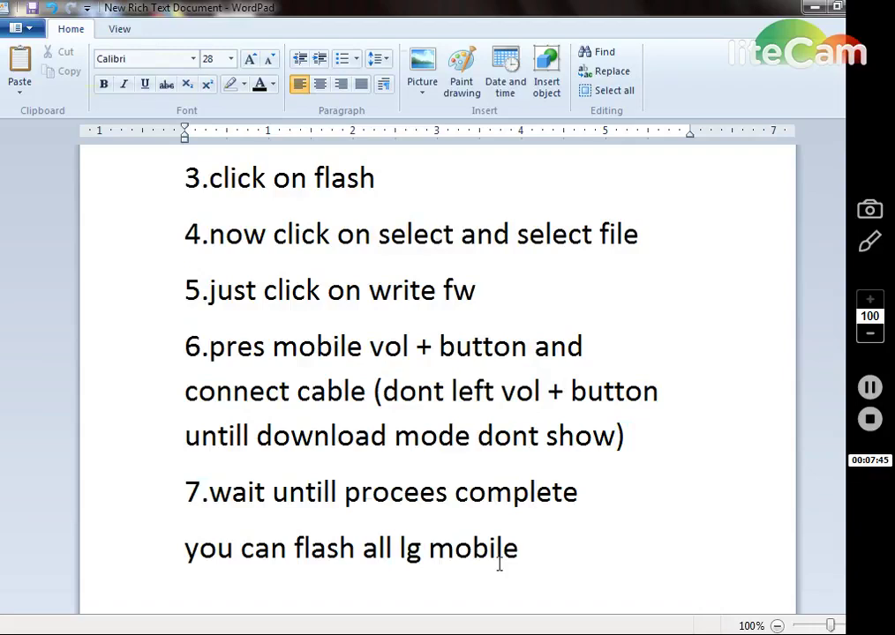
text(  with)
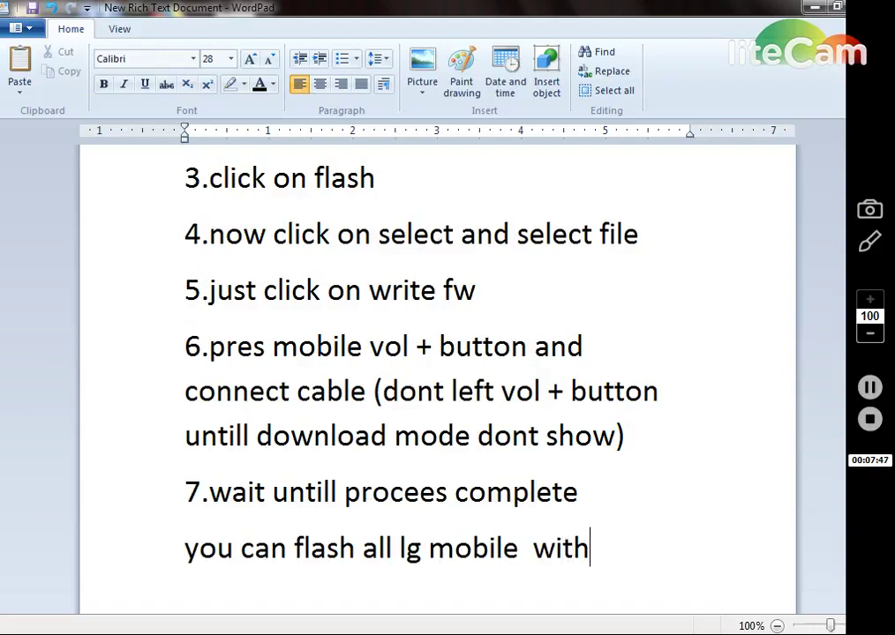
text(out)
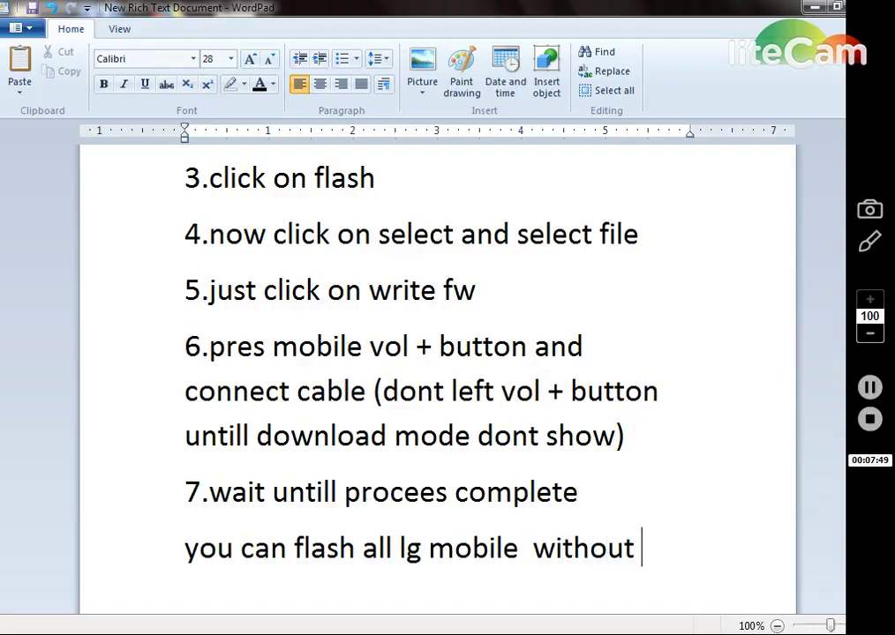
text( dead)
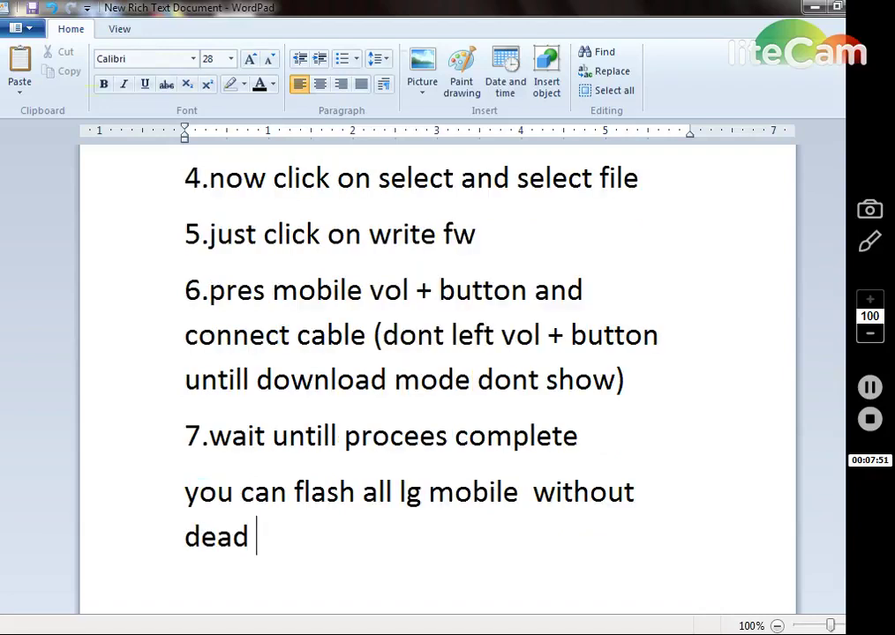